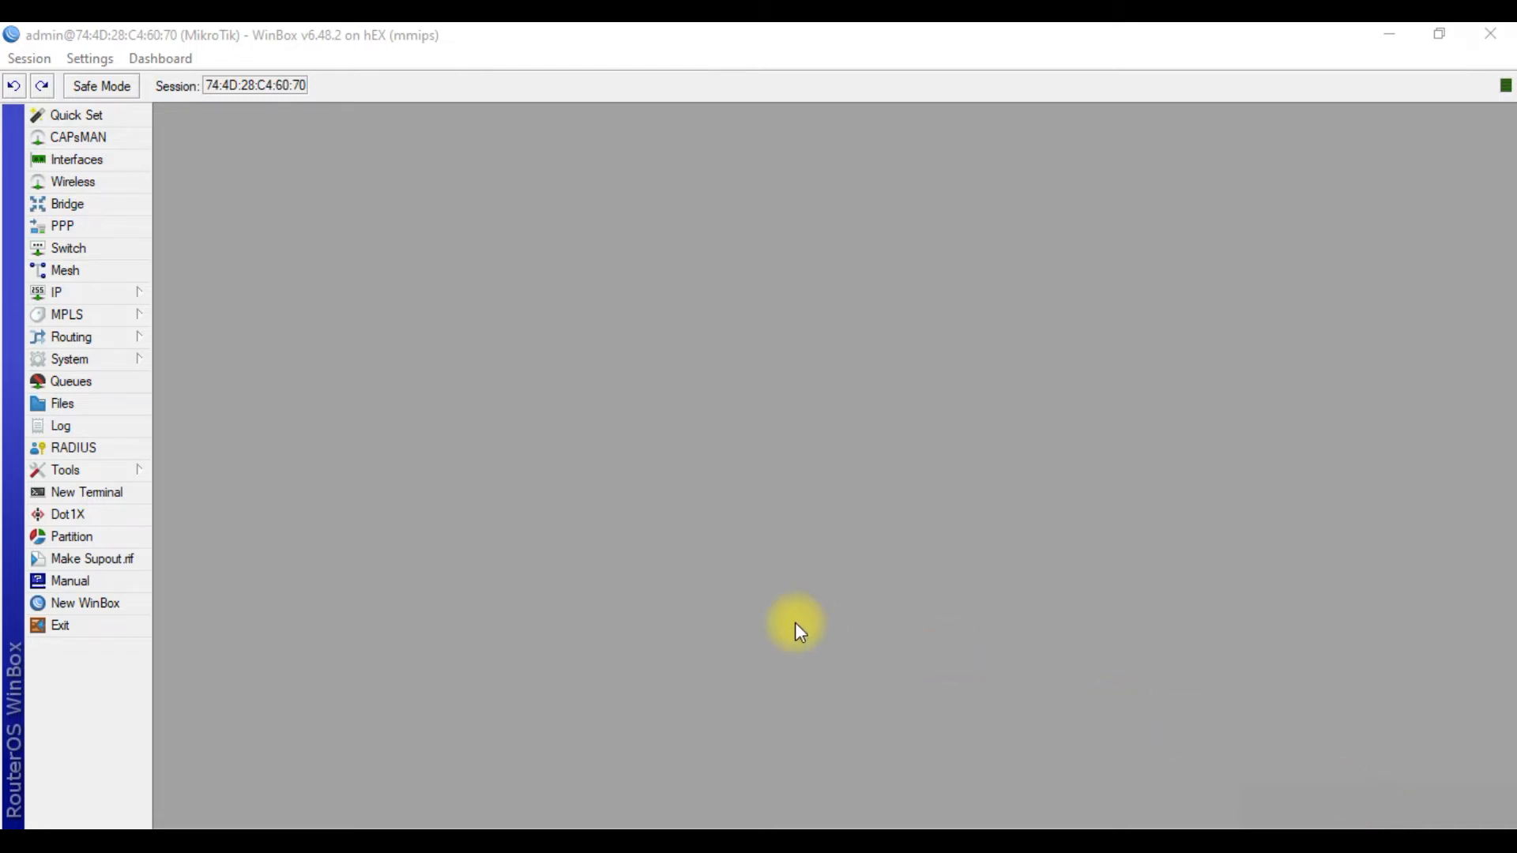
Create a new bridge interface named LAN1.
click(111, 163)
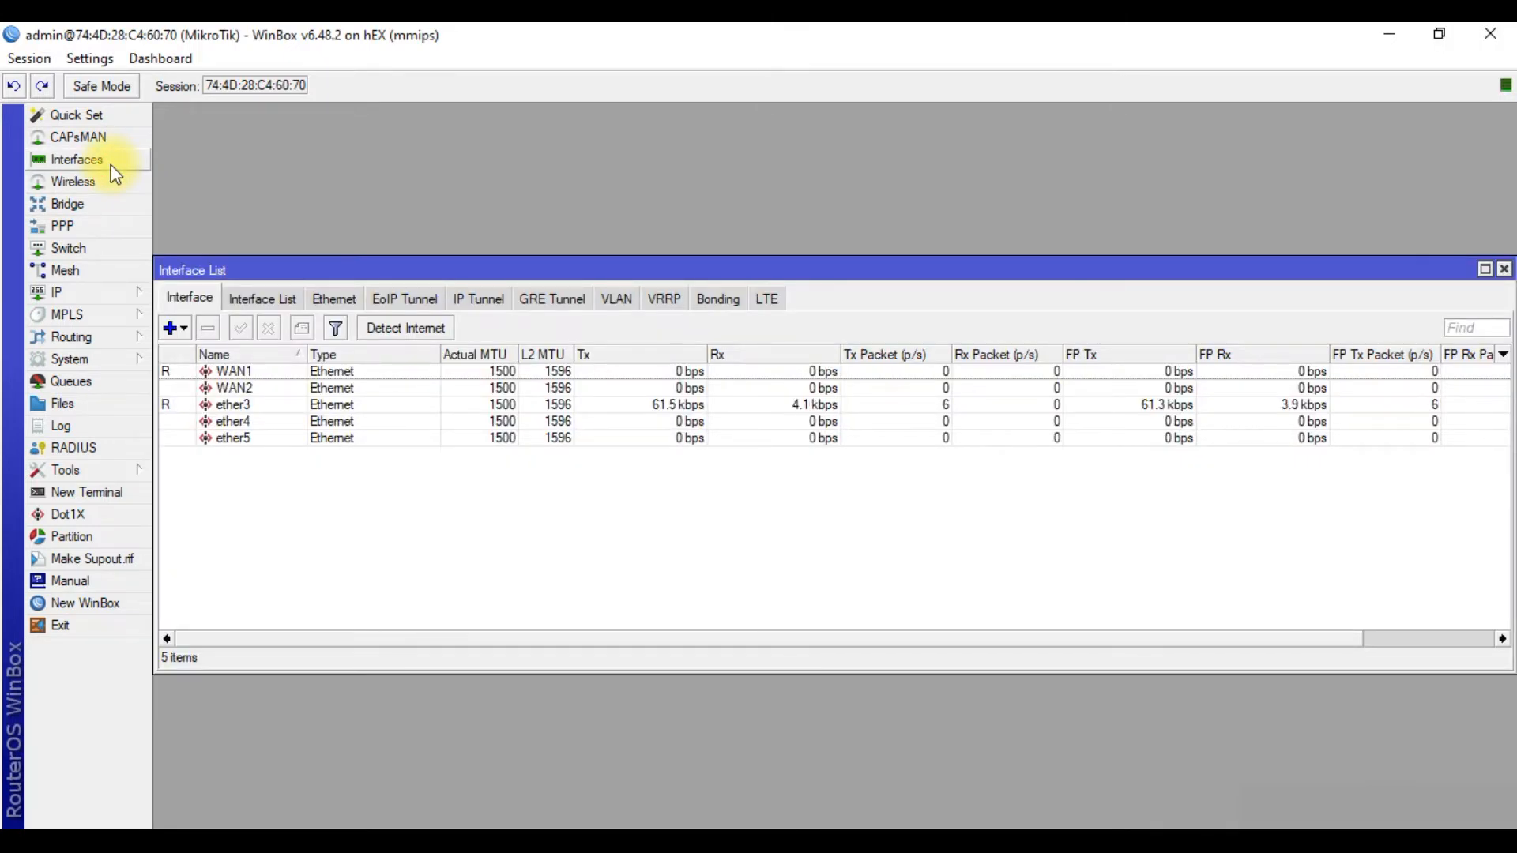
click(1505, 270)
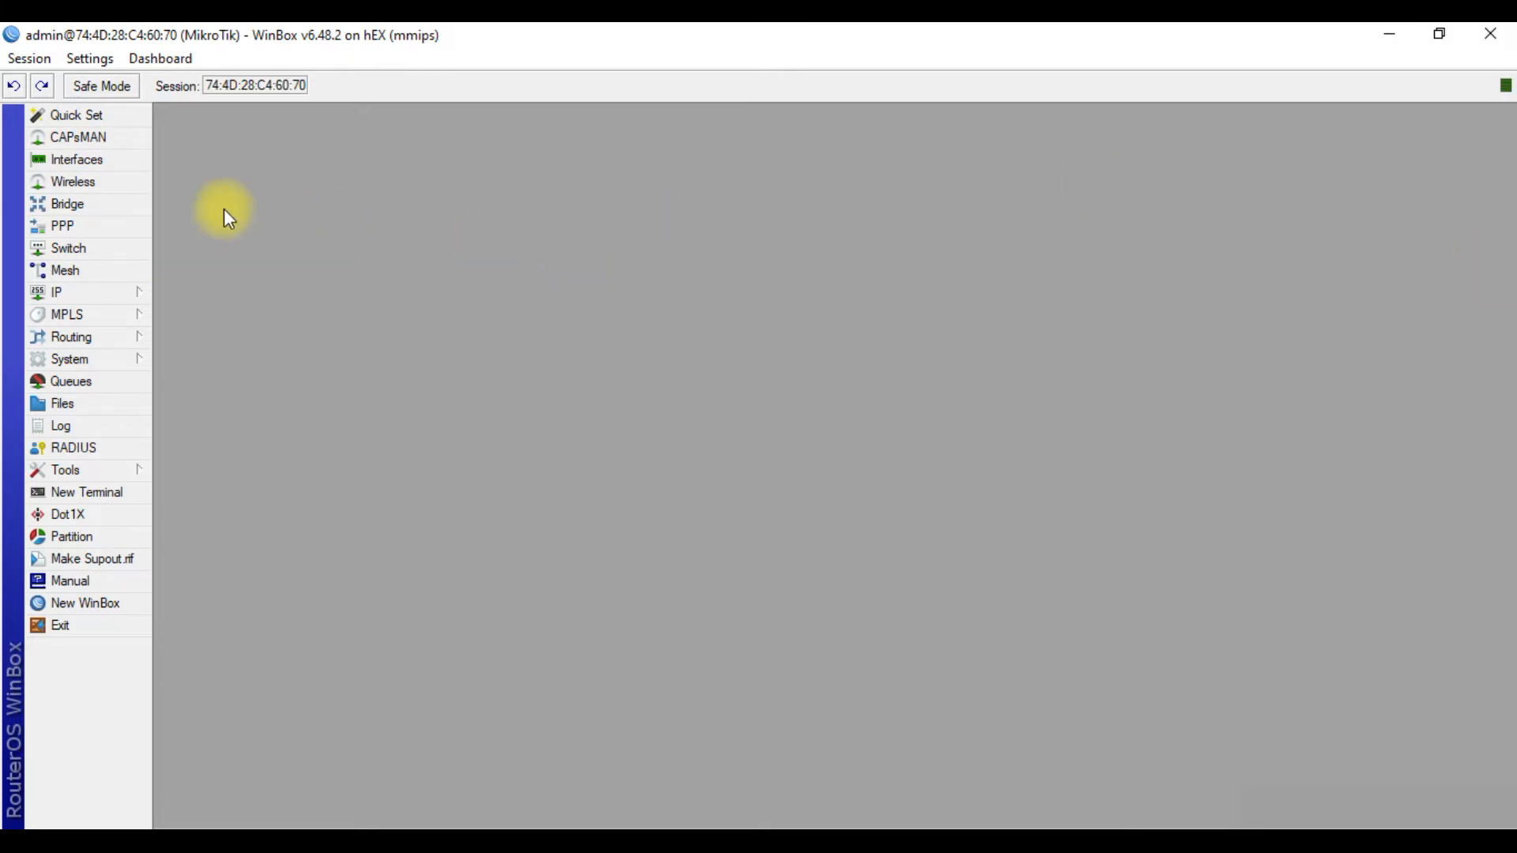
click(122, 207)
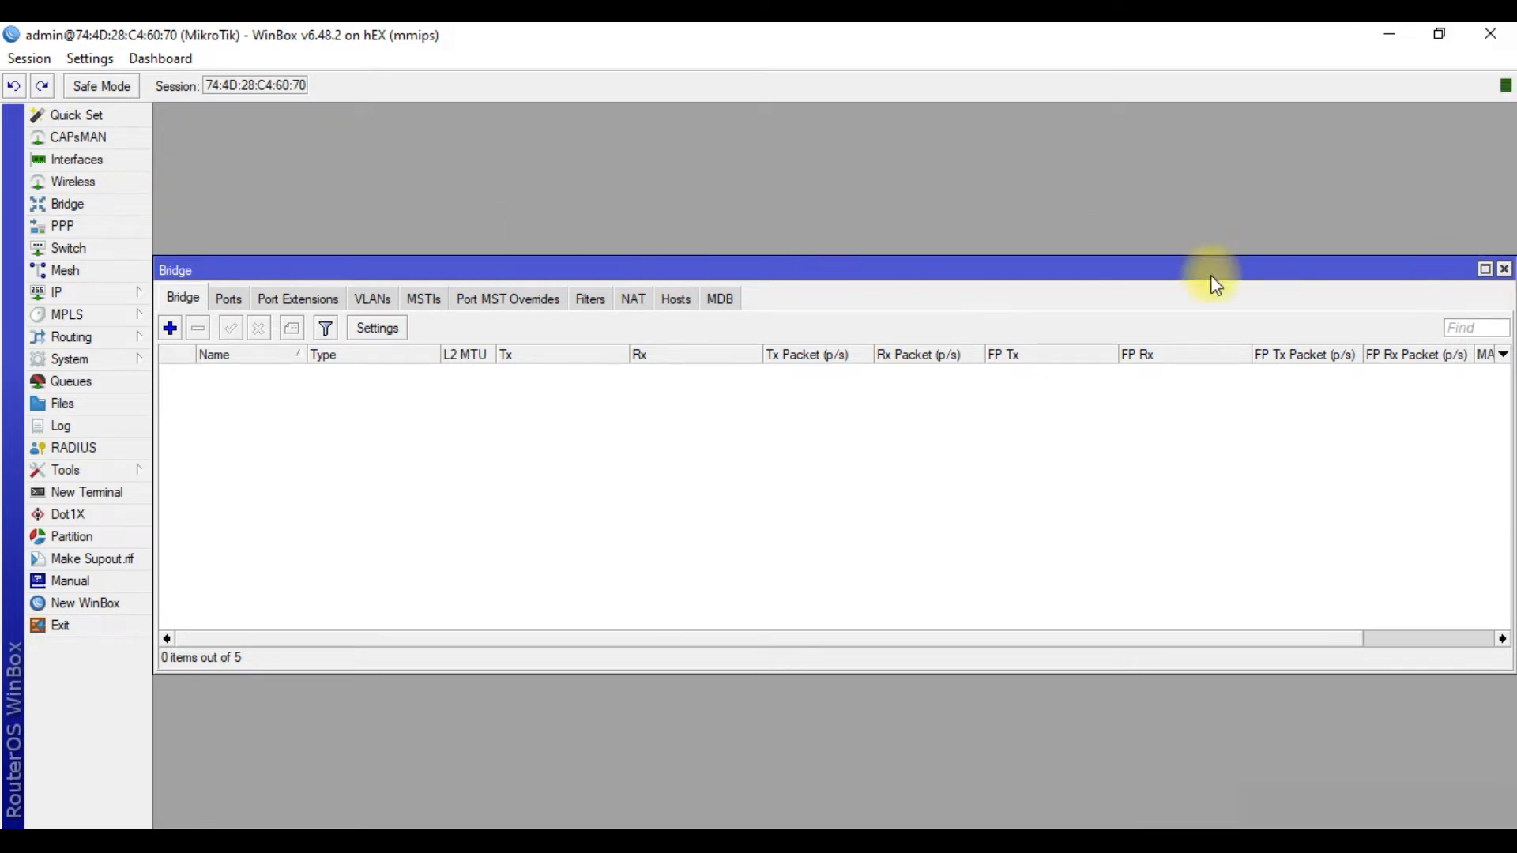
click(170, 328)
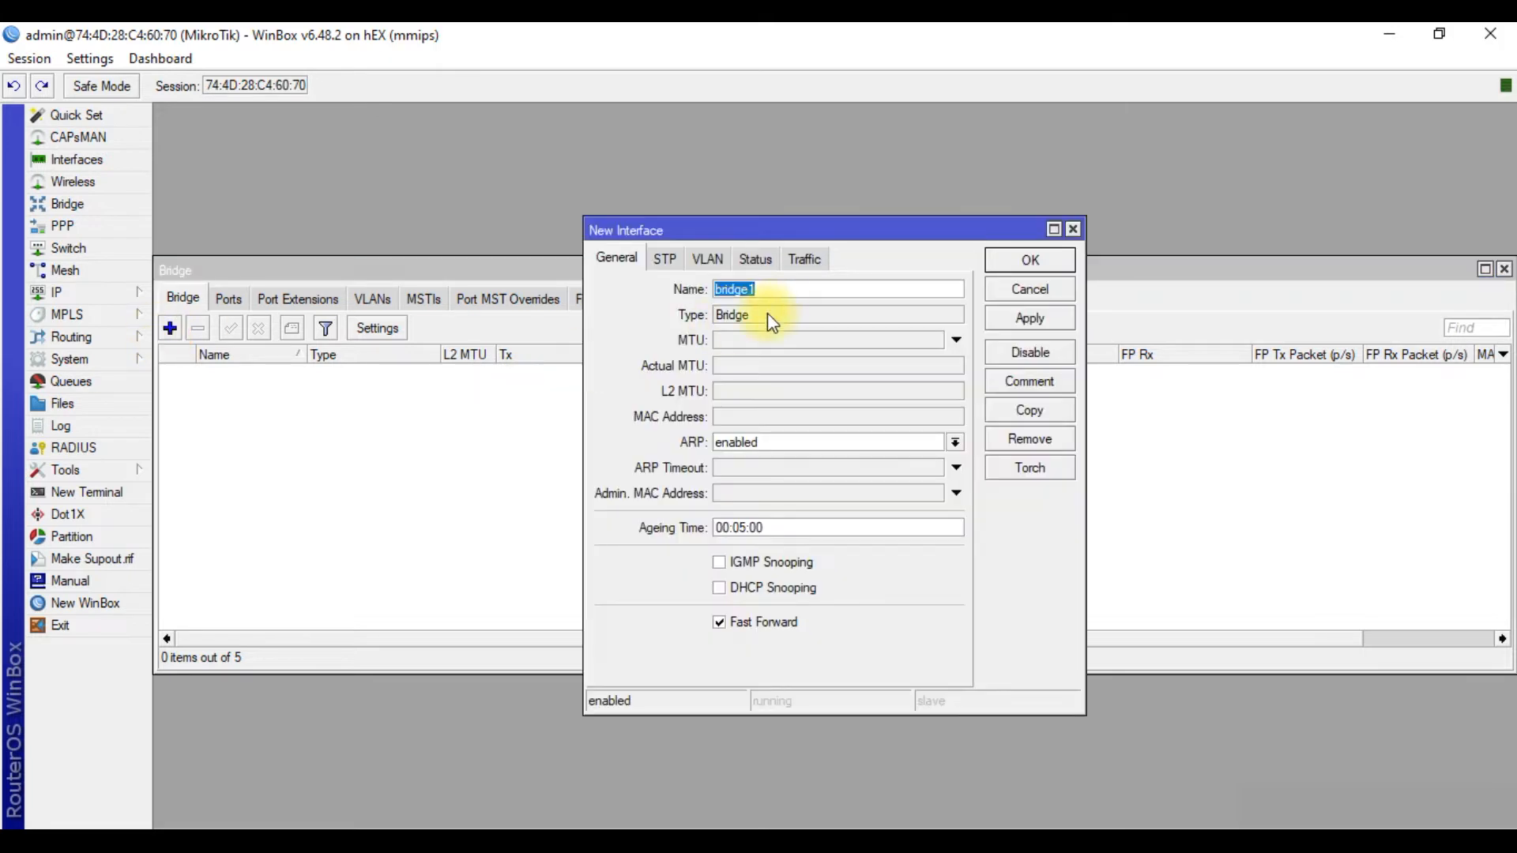
text(LAN1)
click(1027, 259)
click(409, 377)
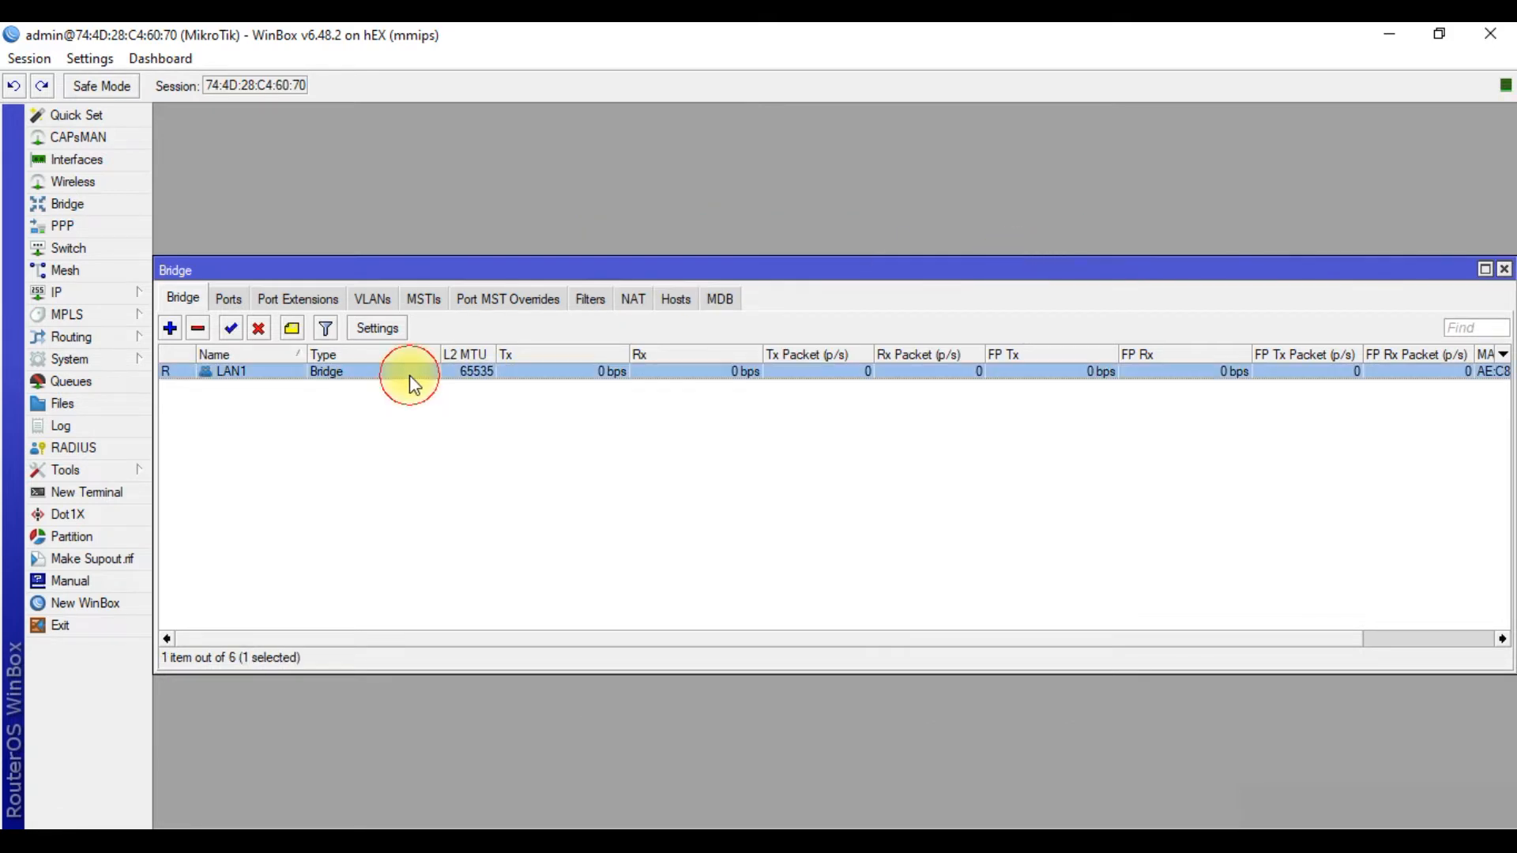
click(229, 300)
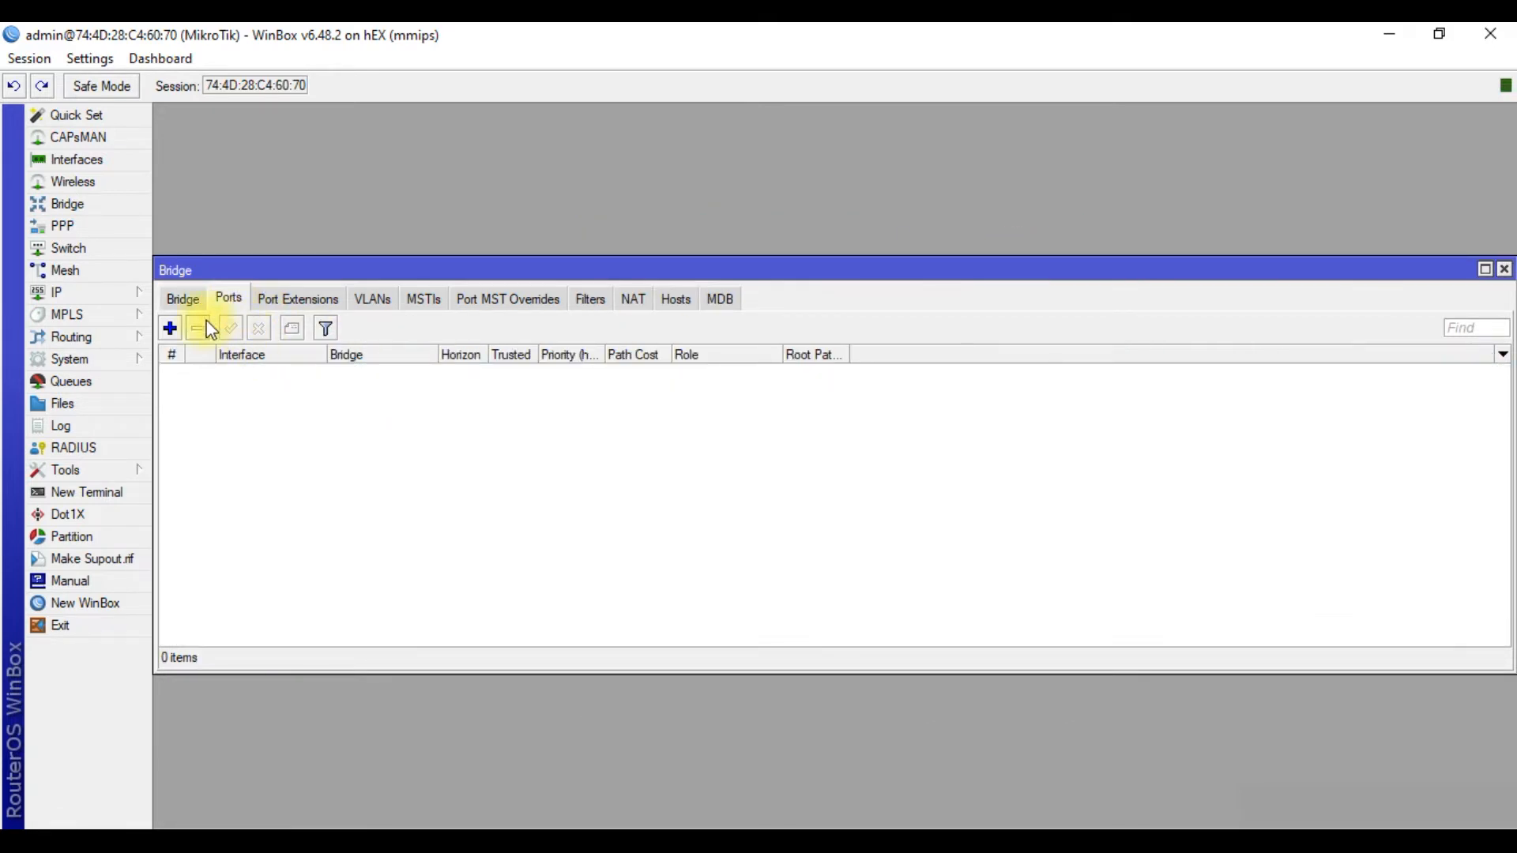
click(170, 328)
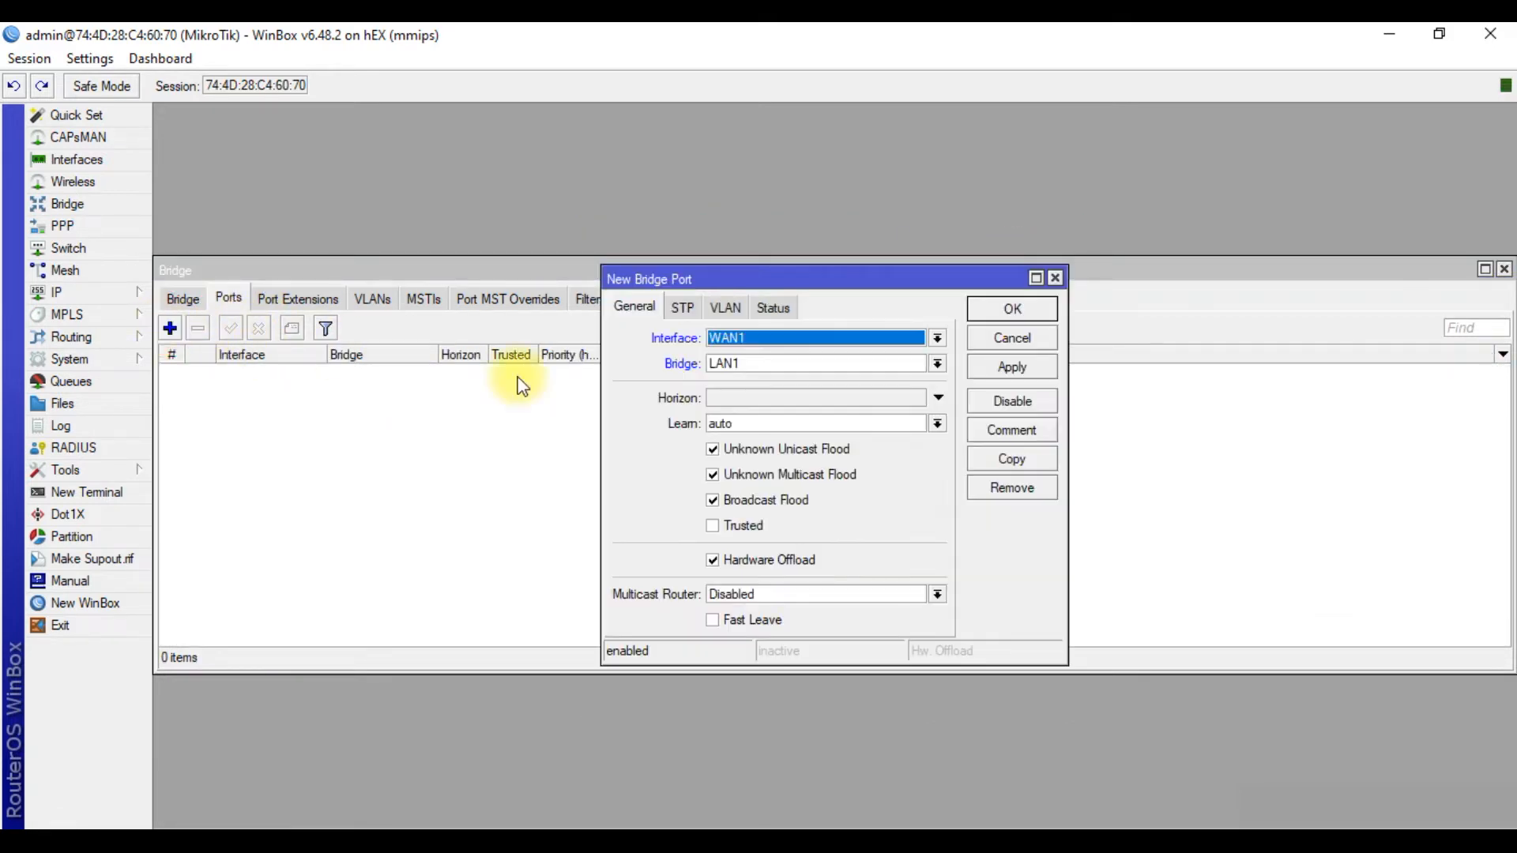
click(732, 360)
click(746, 339)
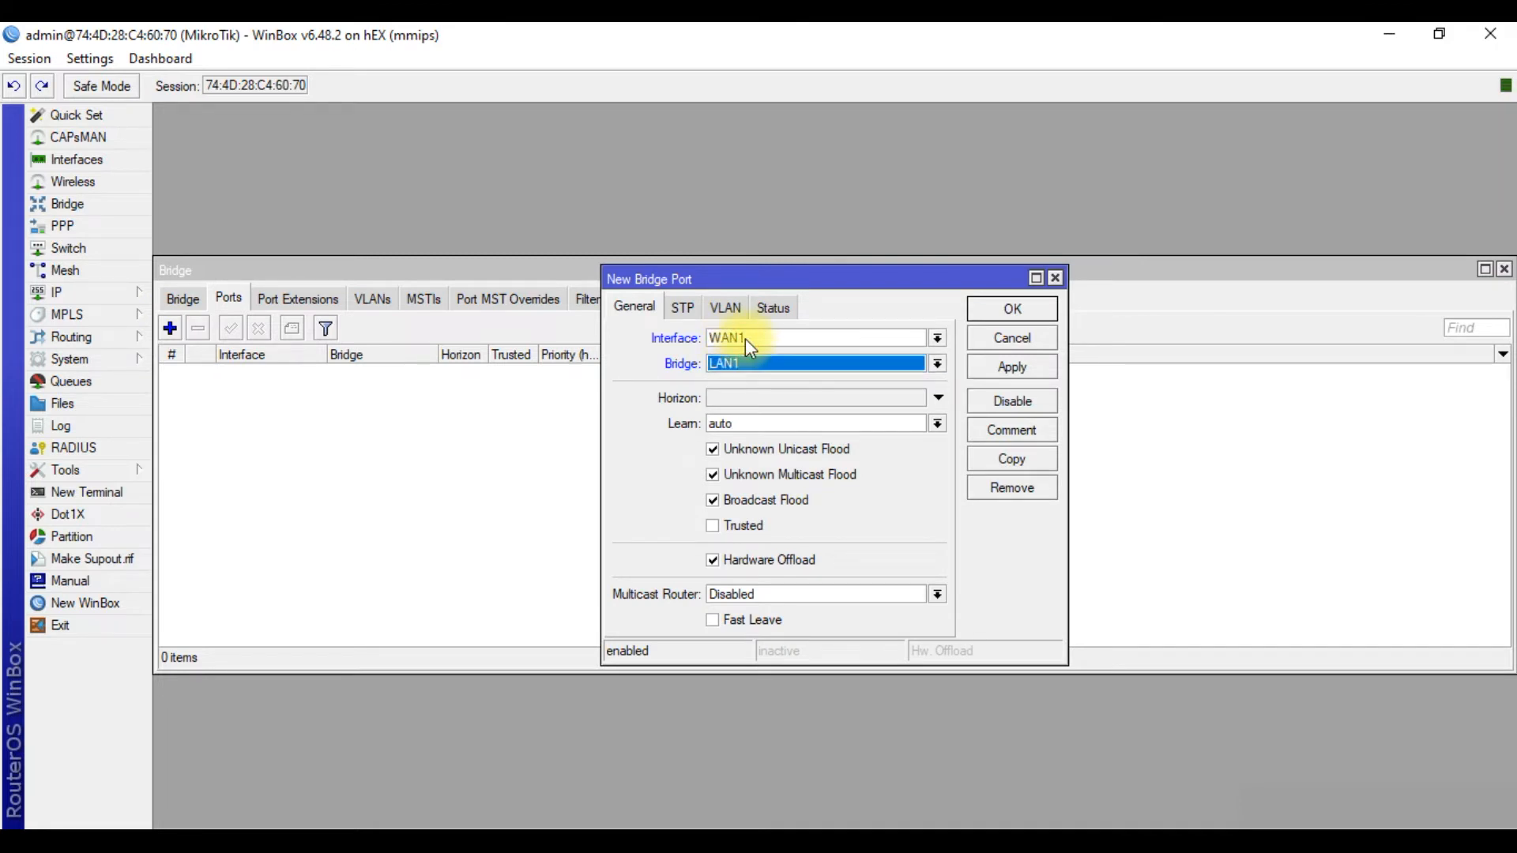
click(746, 338)
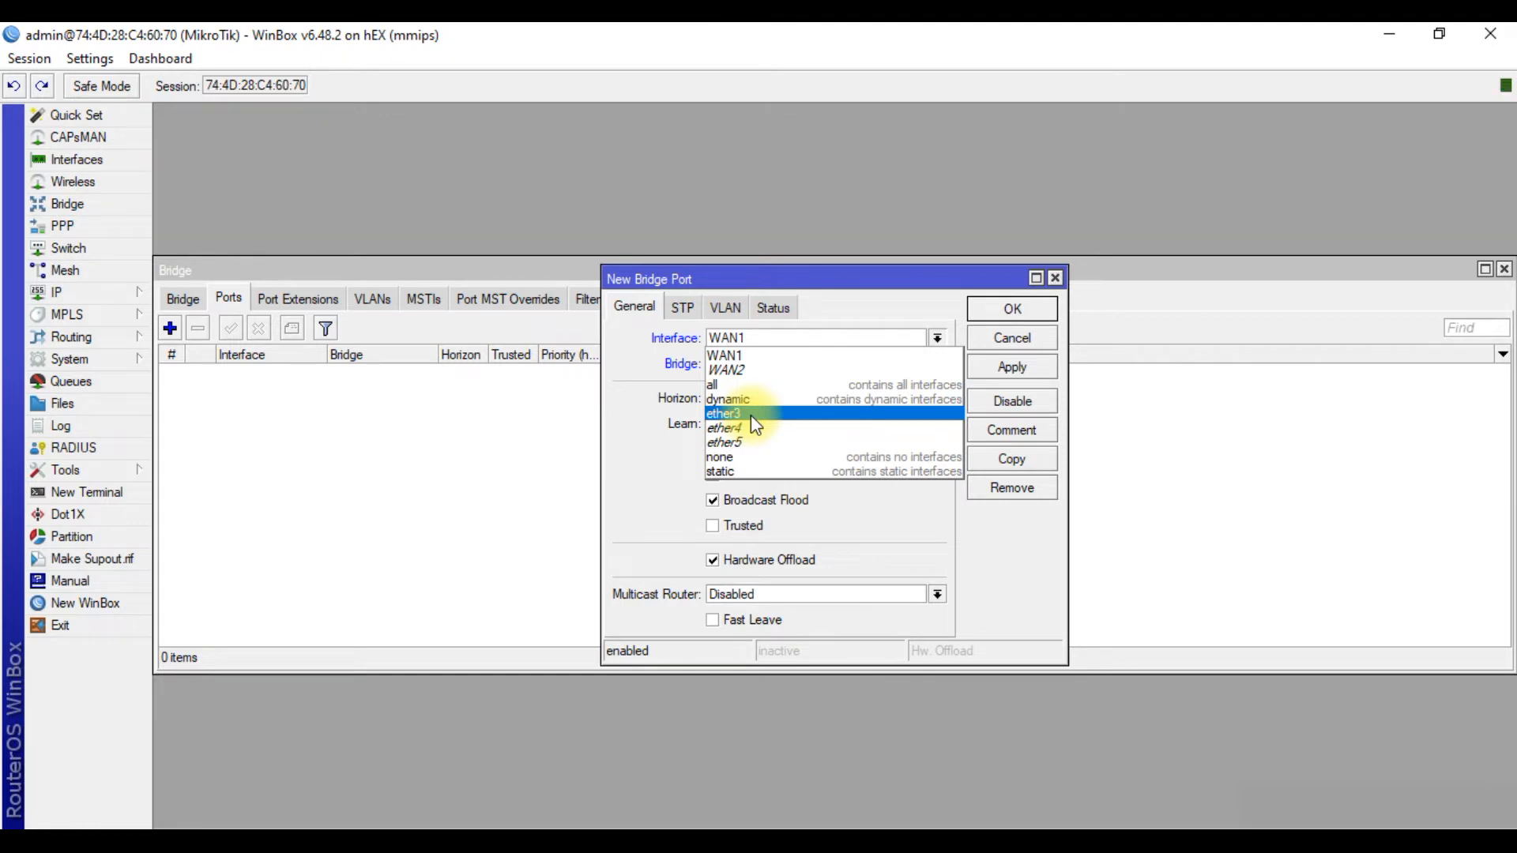
click(1063, 279)
click(1062, 277)
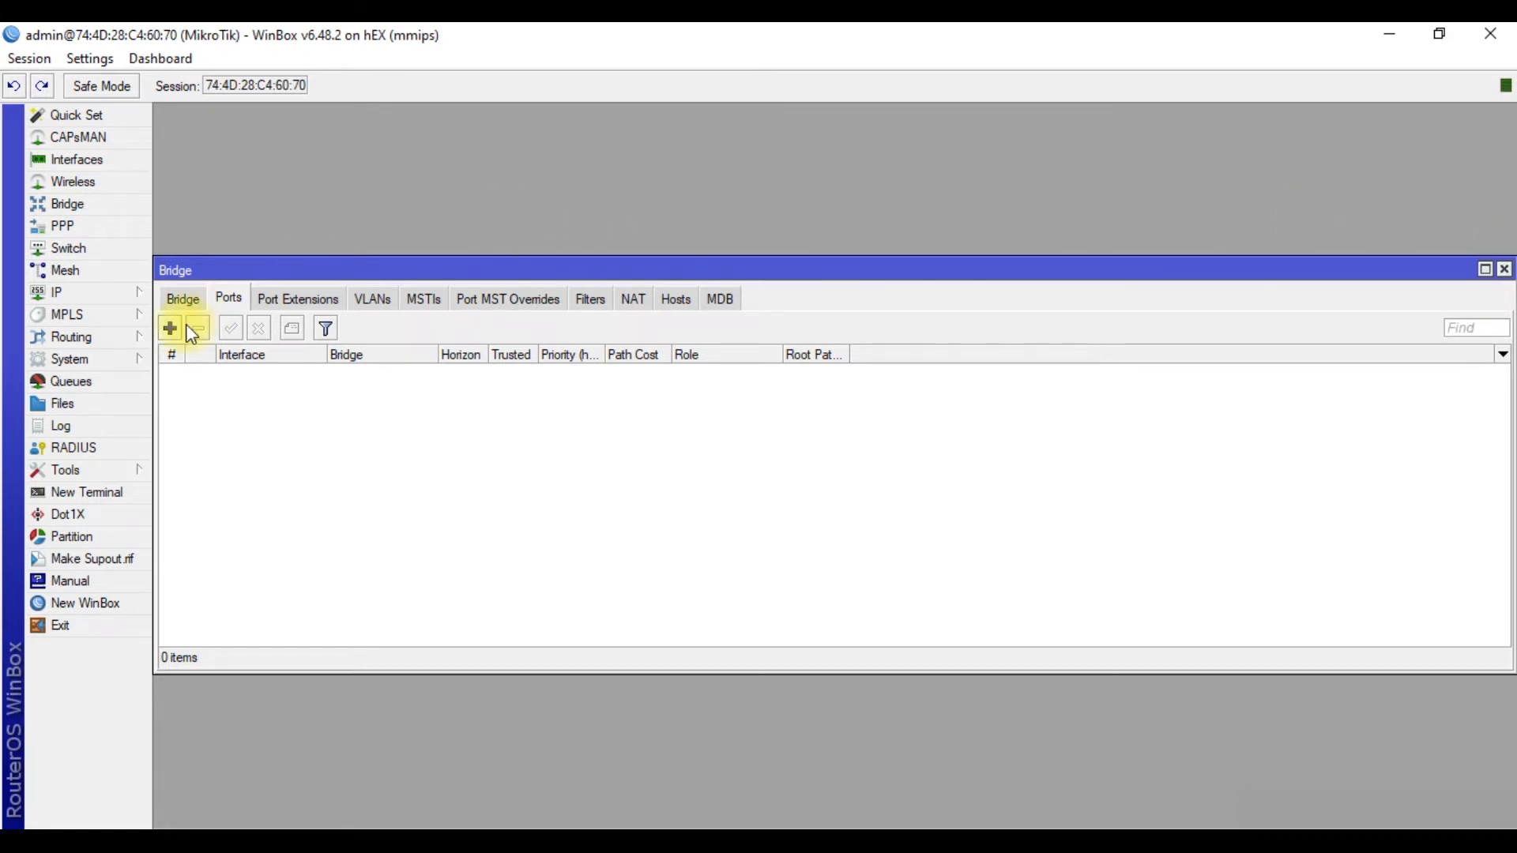
click(177, 305)
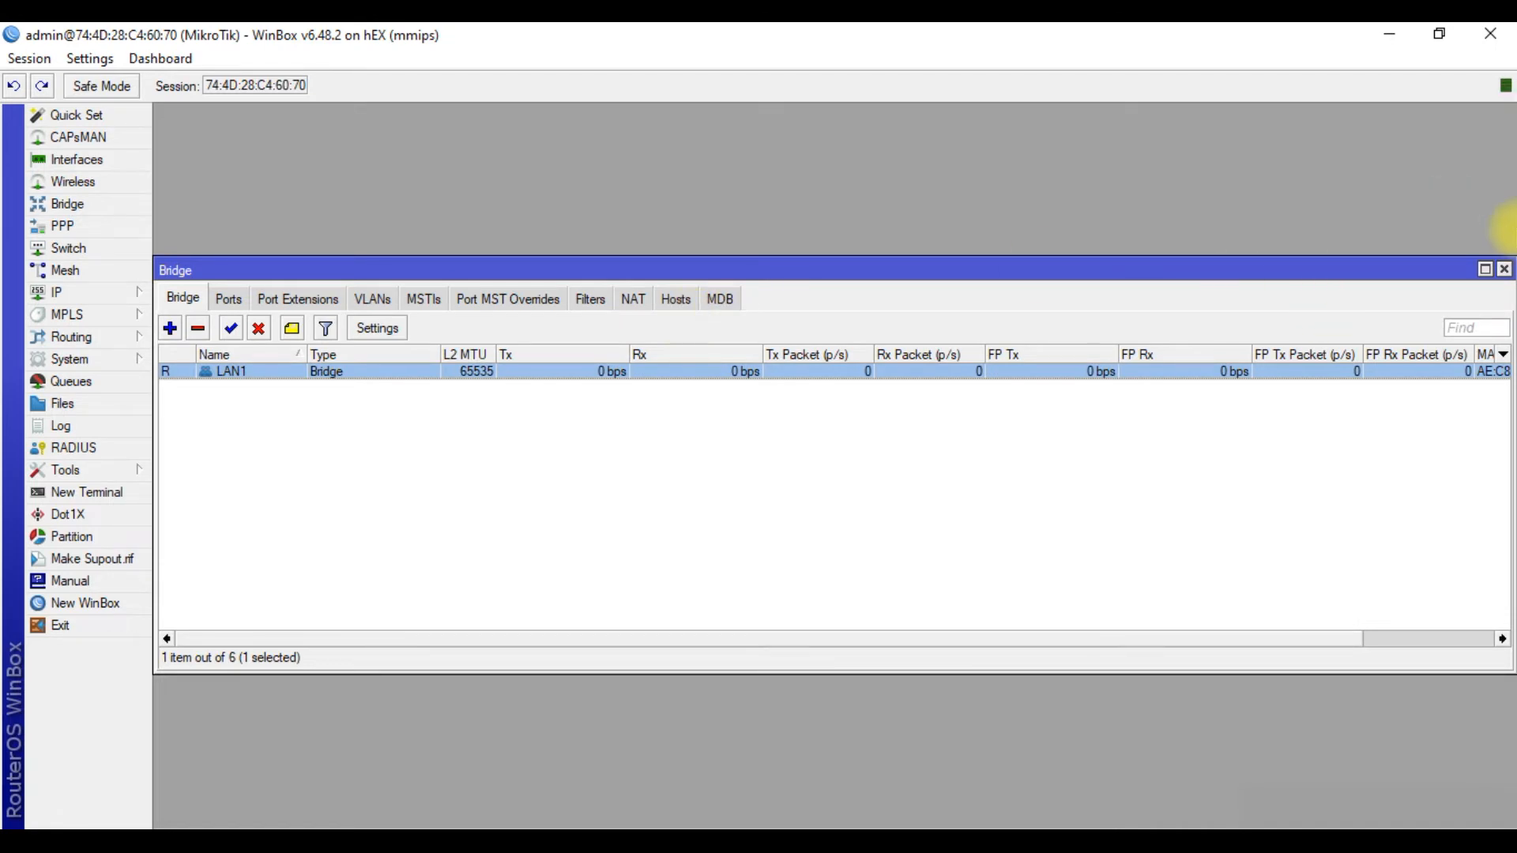
click(1505, 270)
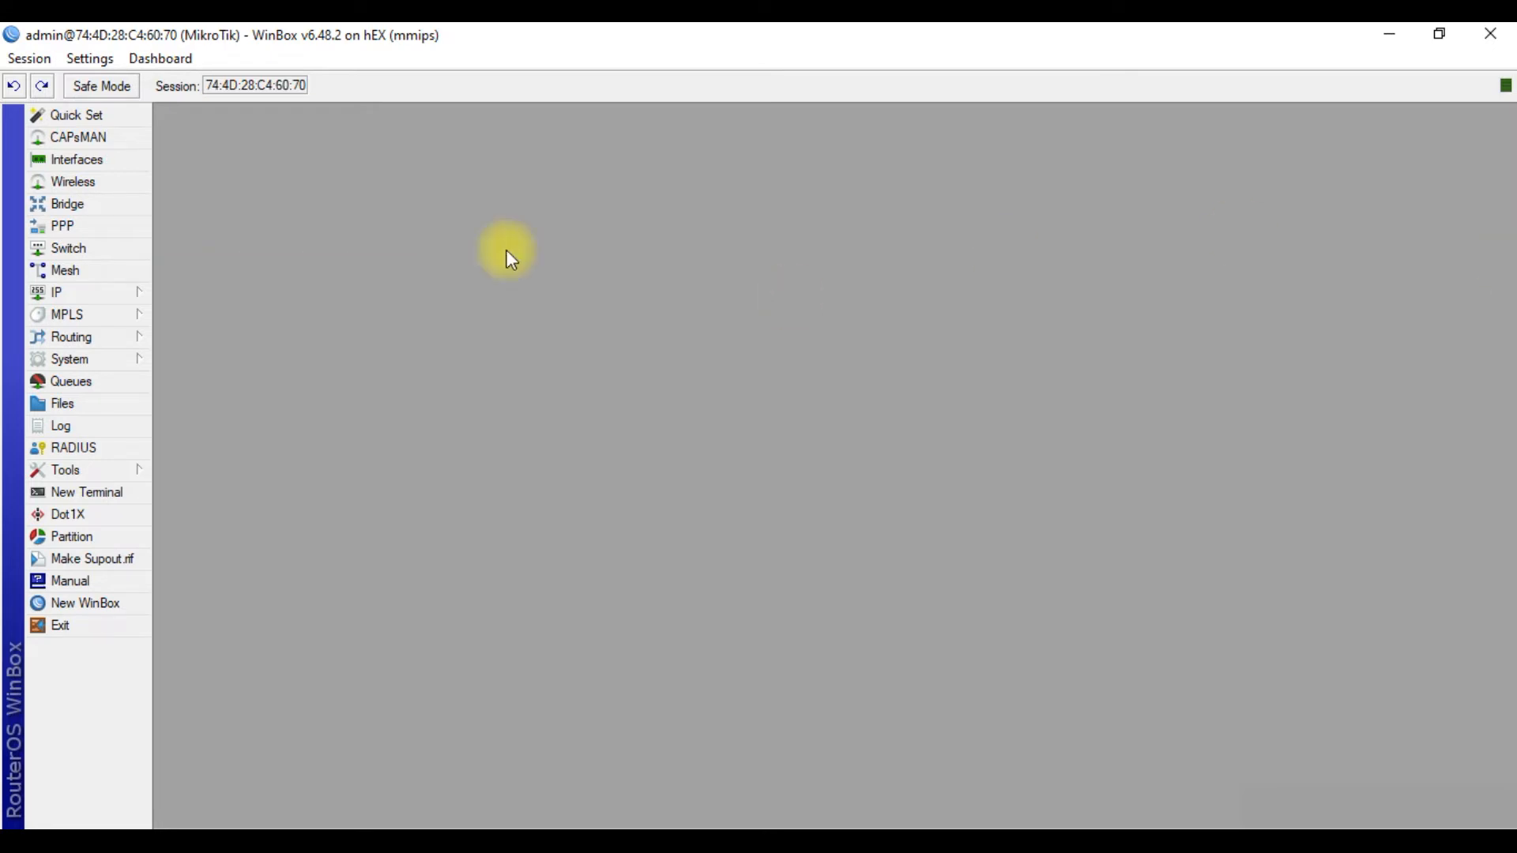
Add the IP address 172.30.200.10/24 on interface WAN1.
click(123, 292)
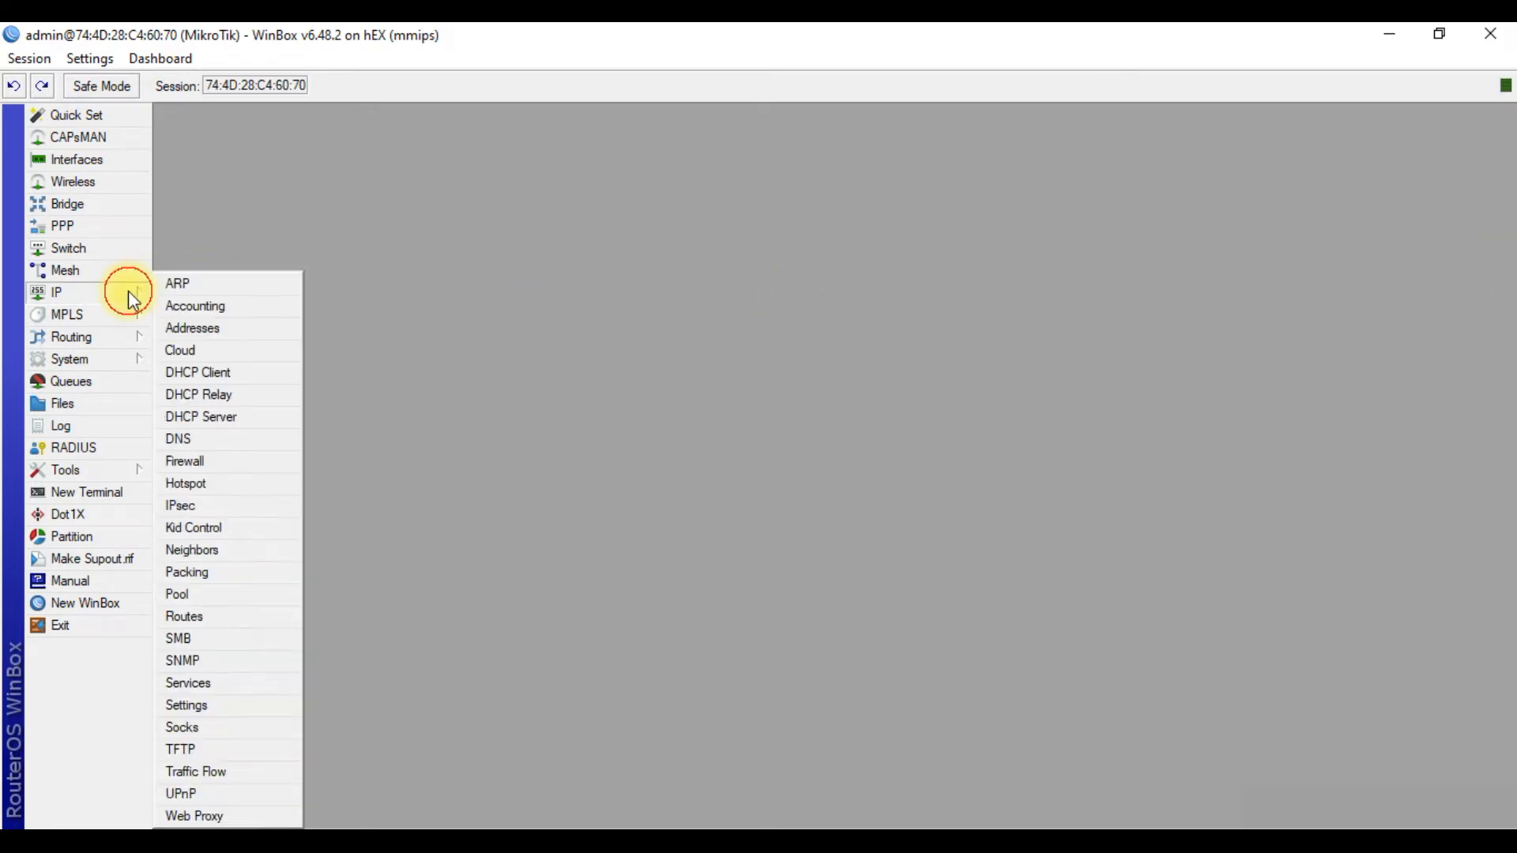
click(181, 336)
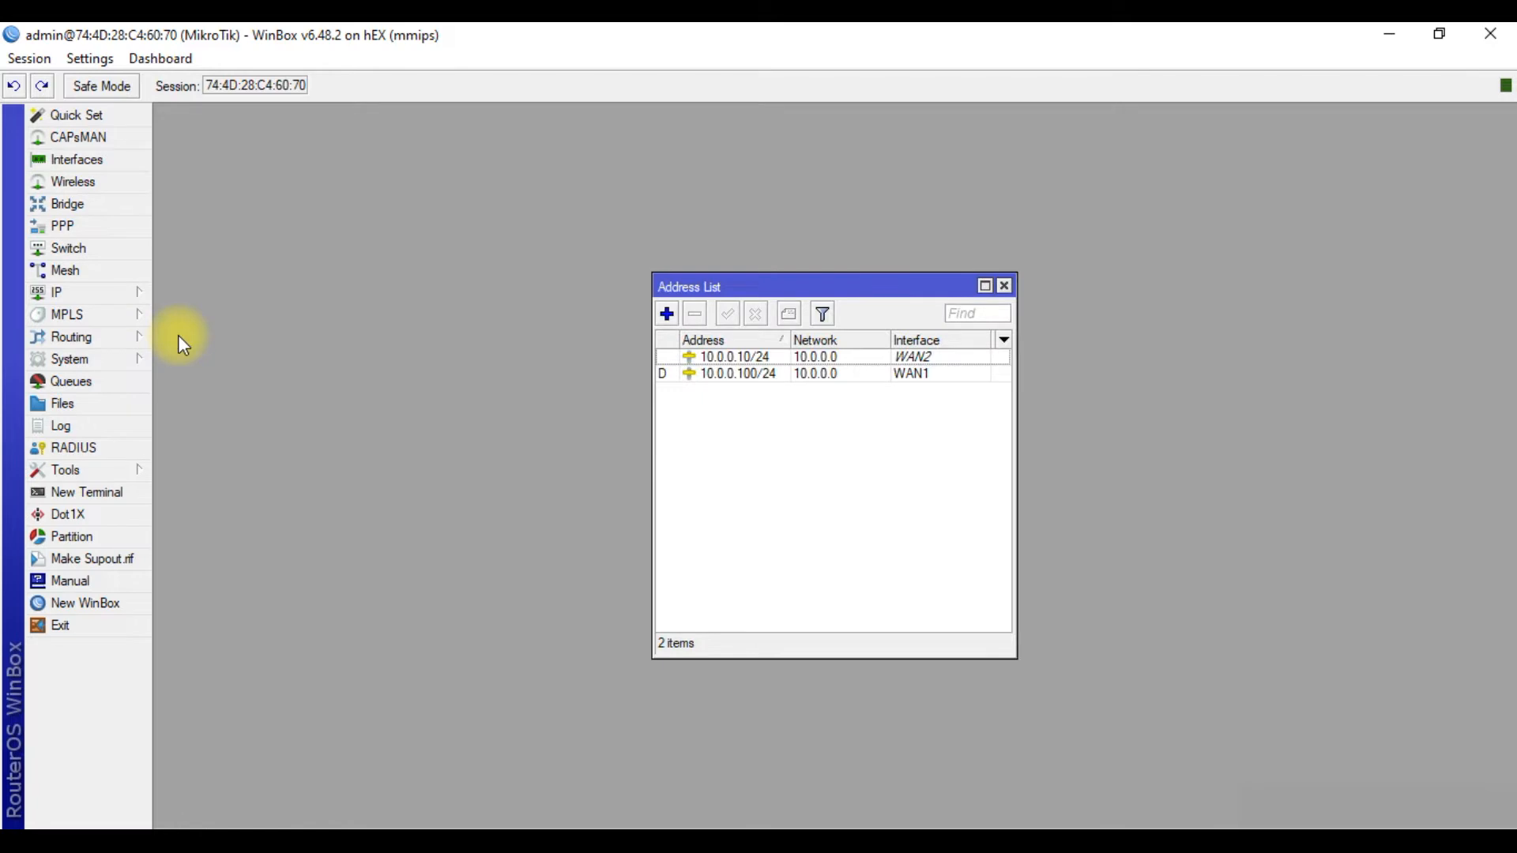
click(668, 314)
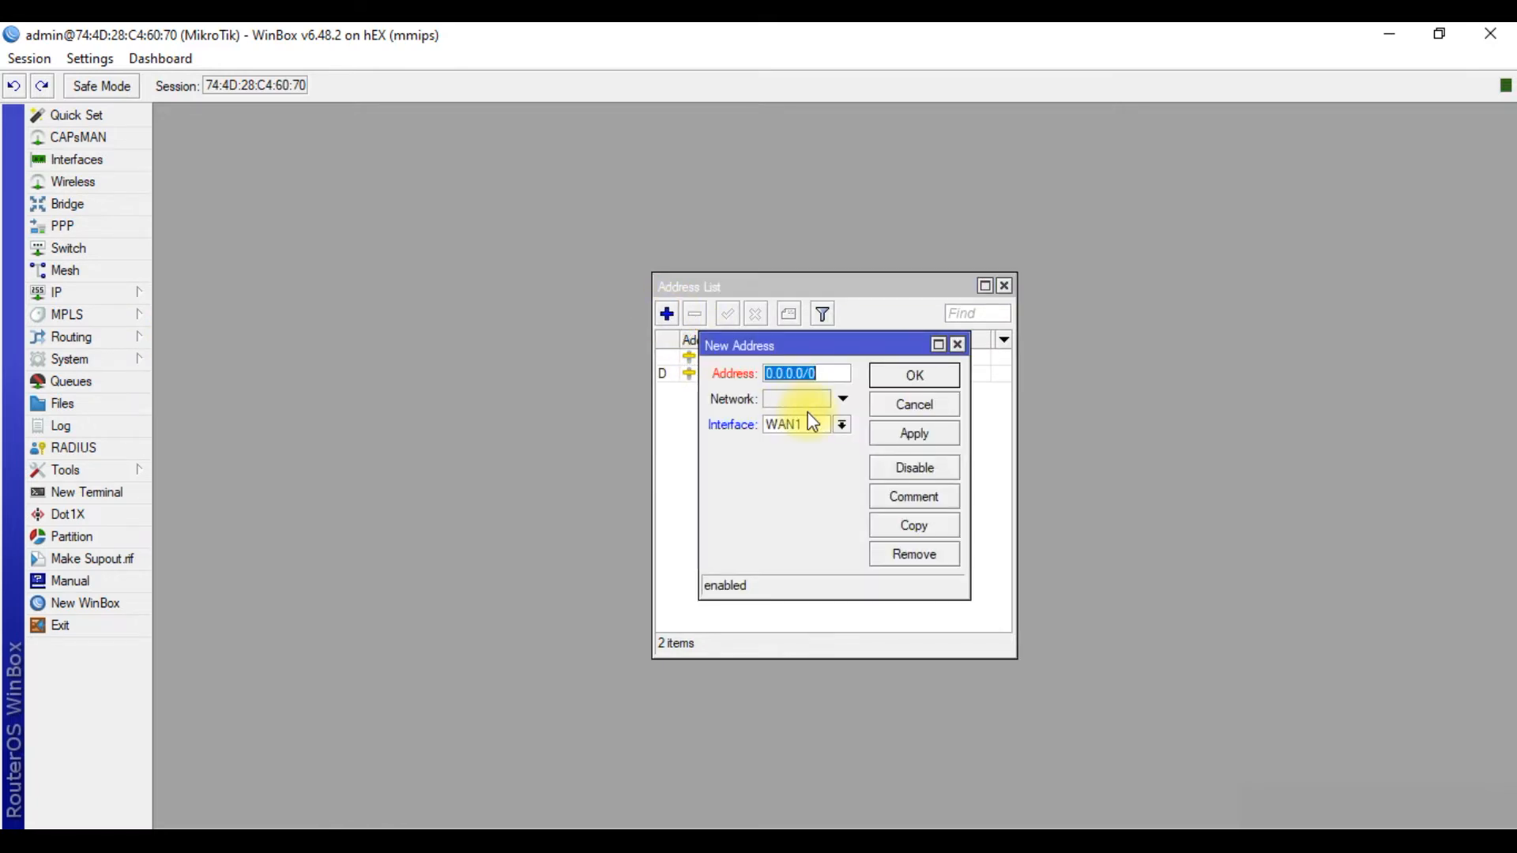
text(172.30.2)
text(00.10)
text(/24)
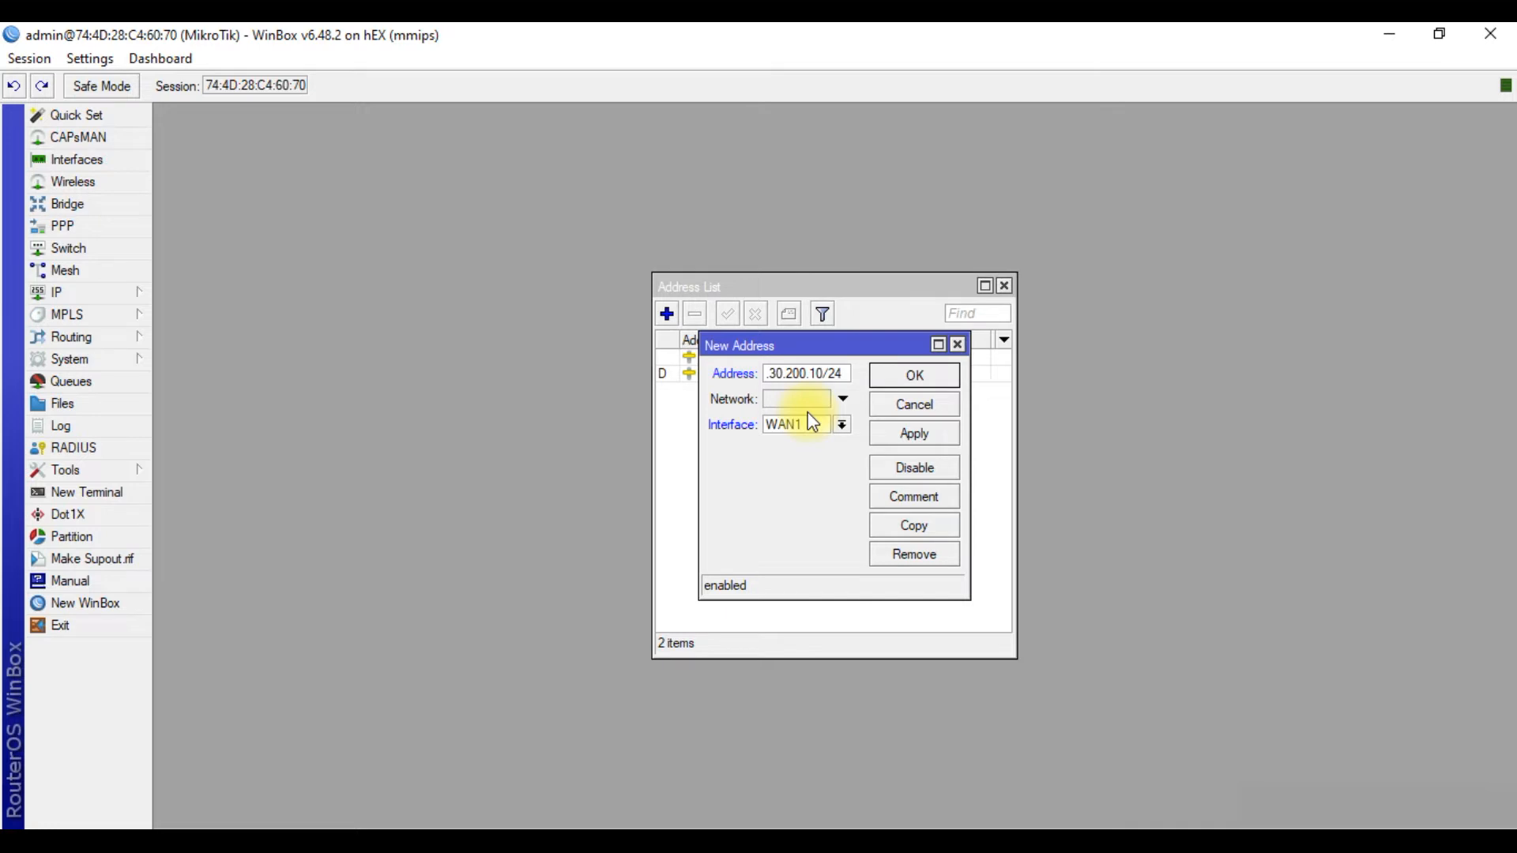
click(915, 376)
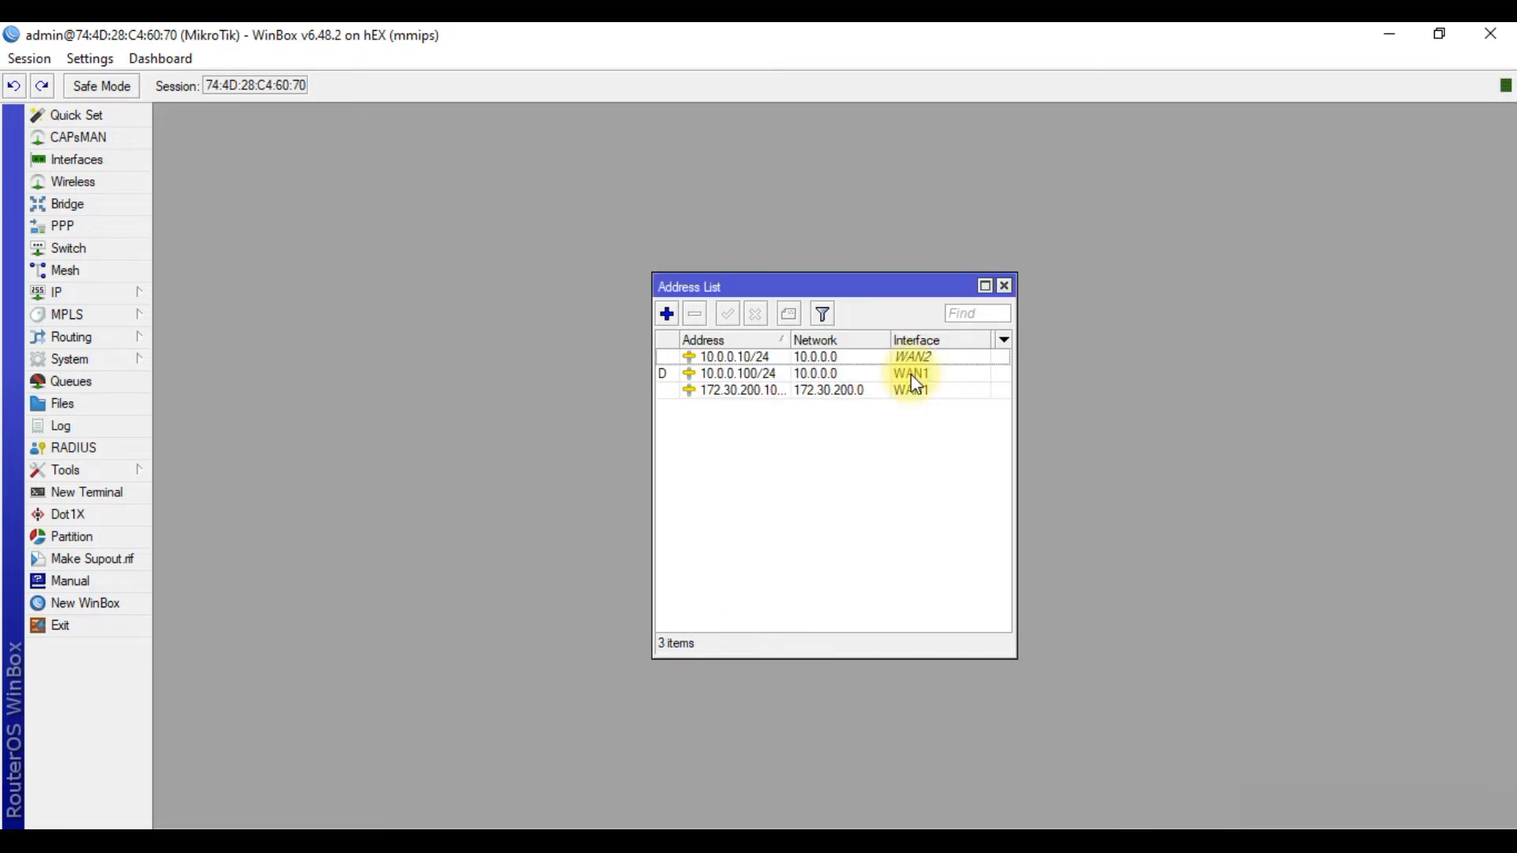
Reassign the 172.30.200.10/24 address to interface LAN1.
click(791, 394)
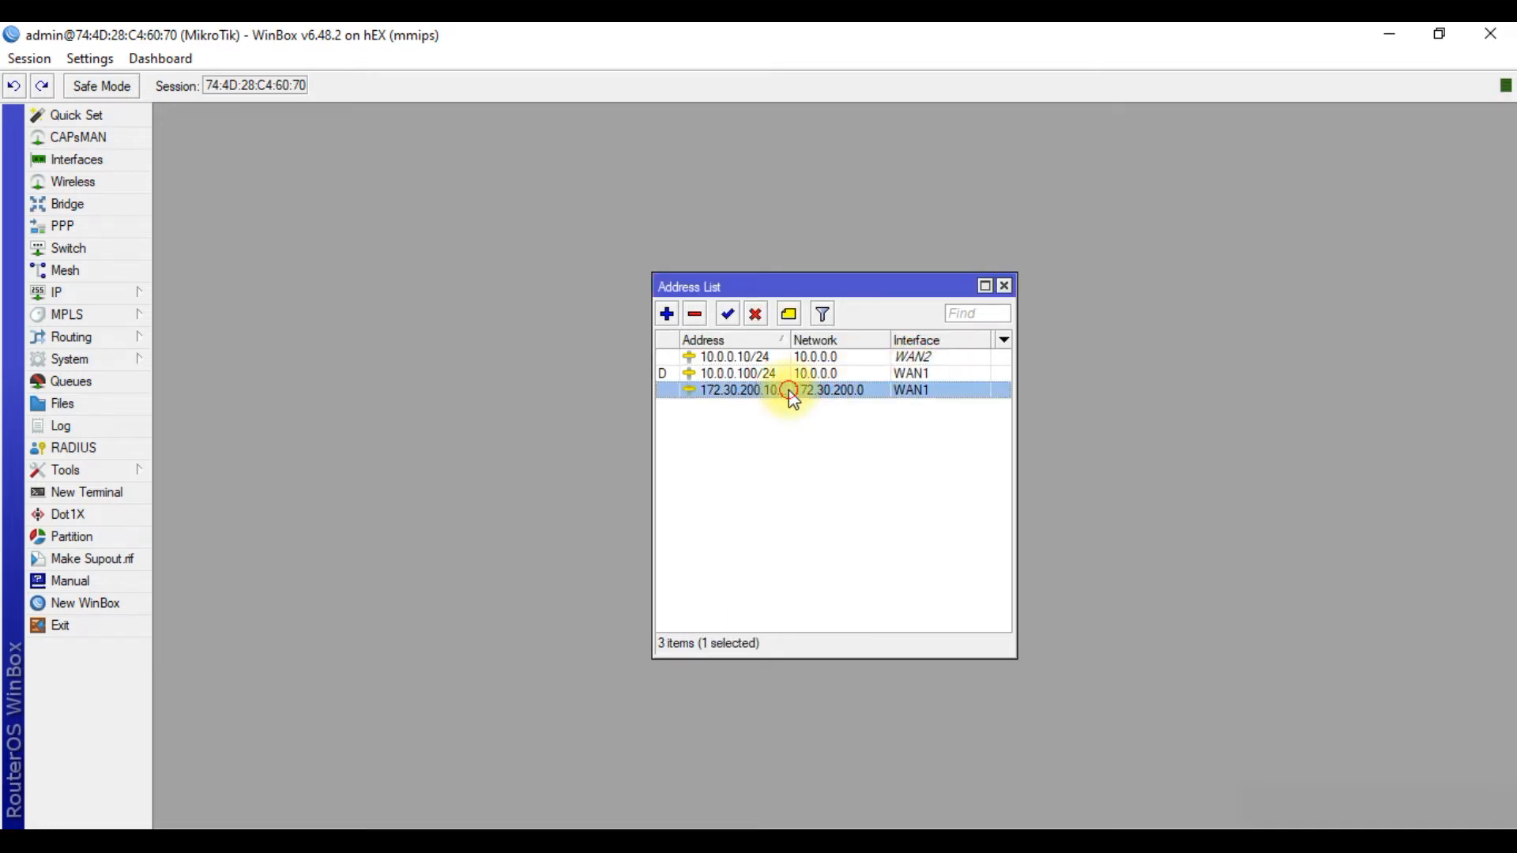
double_click(789, 390)
click(898, 428)
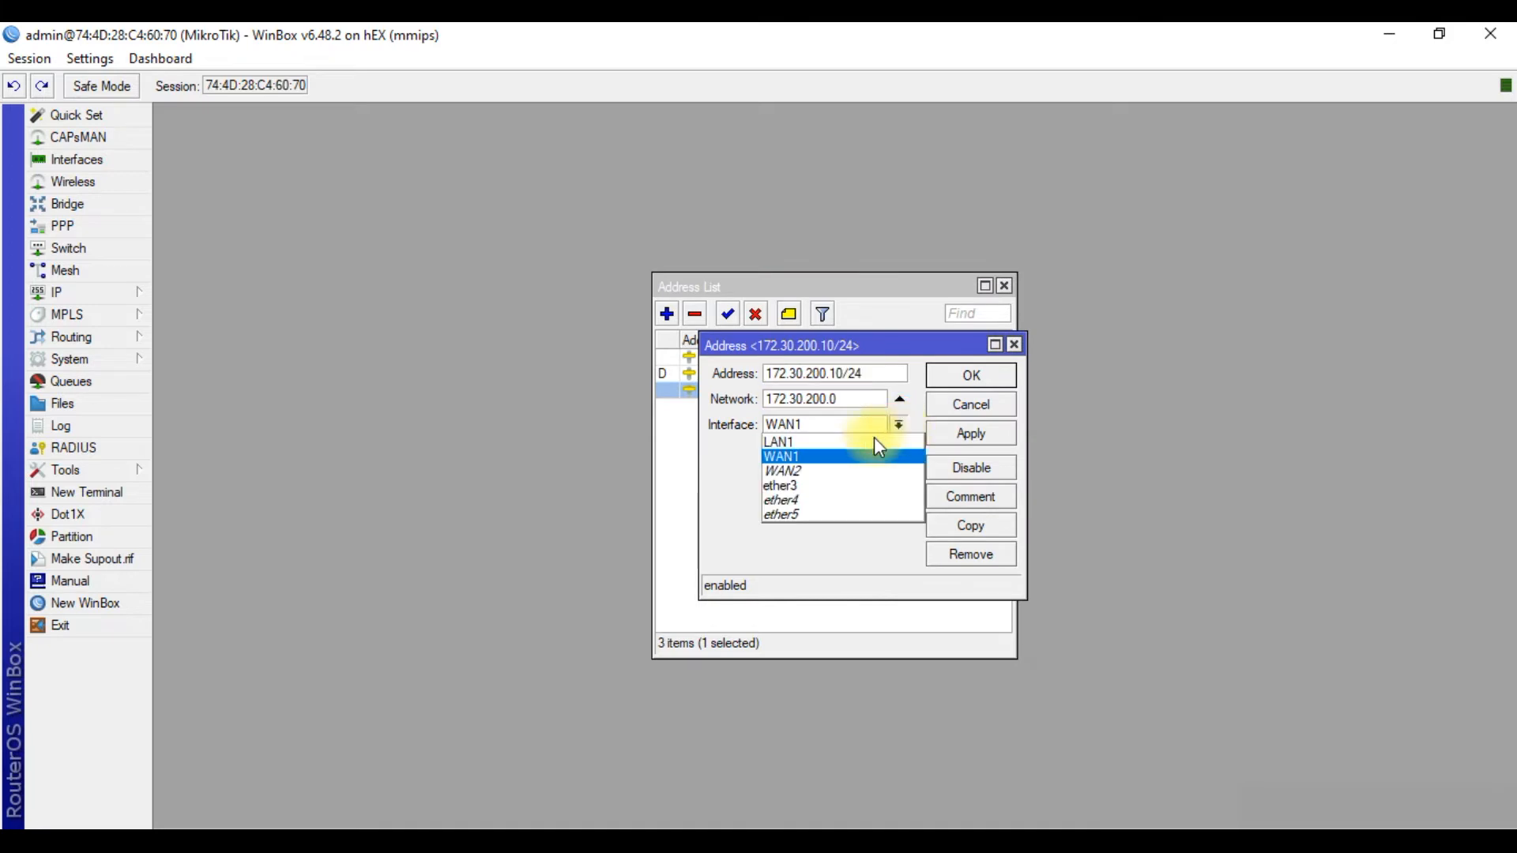
click(823, 431)
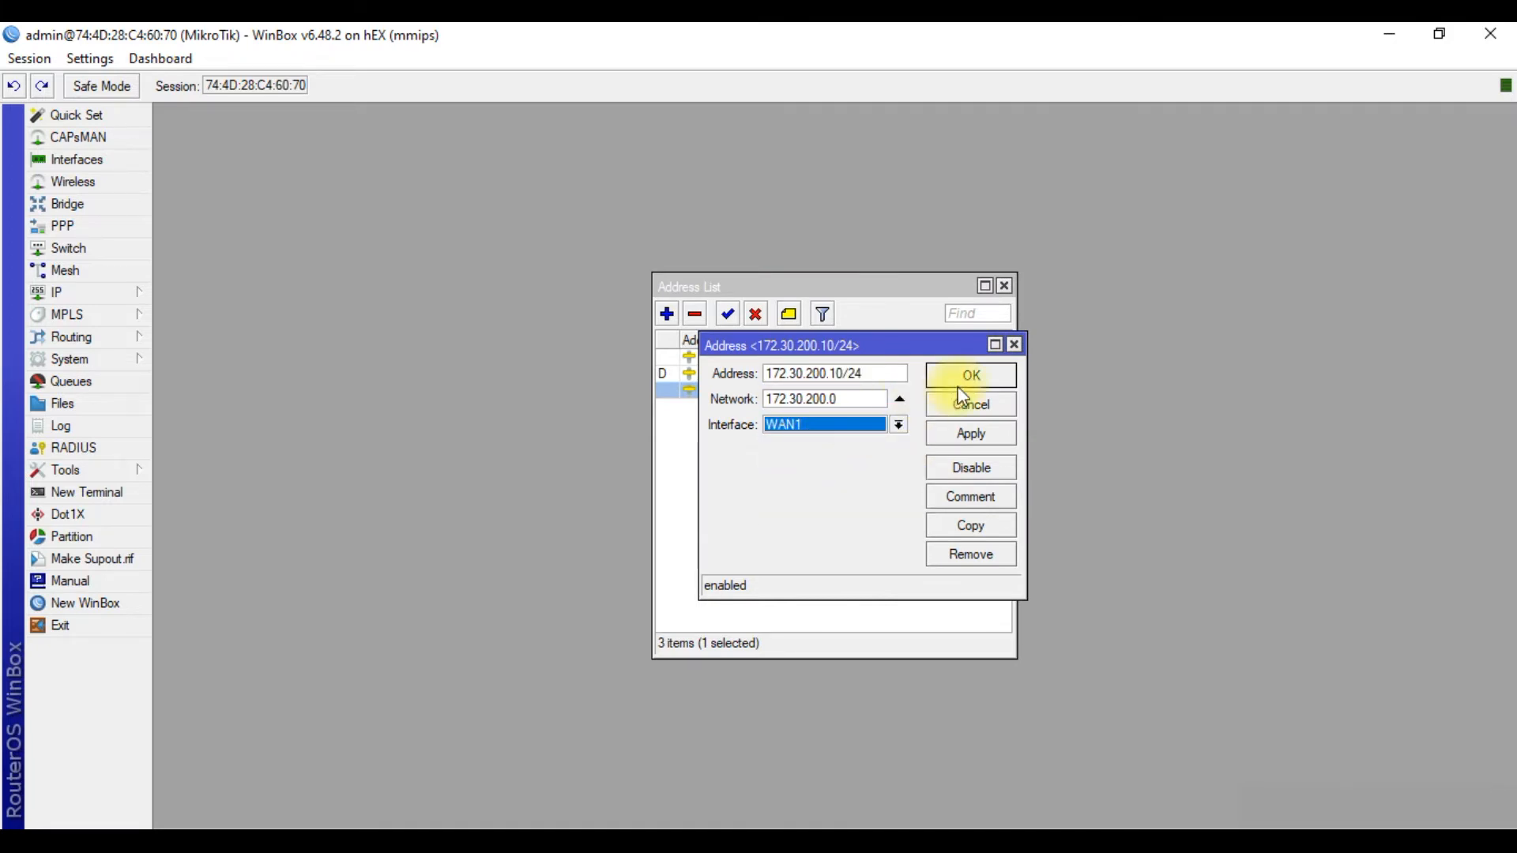
click(899, 425)
click(849, 447)
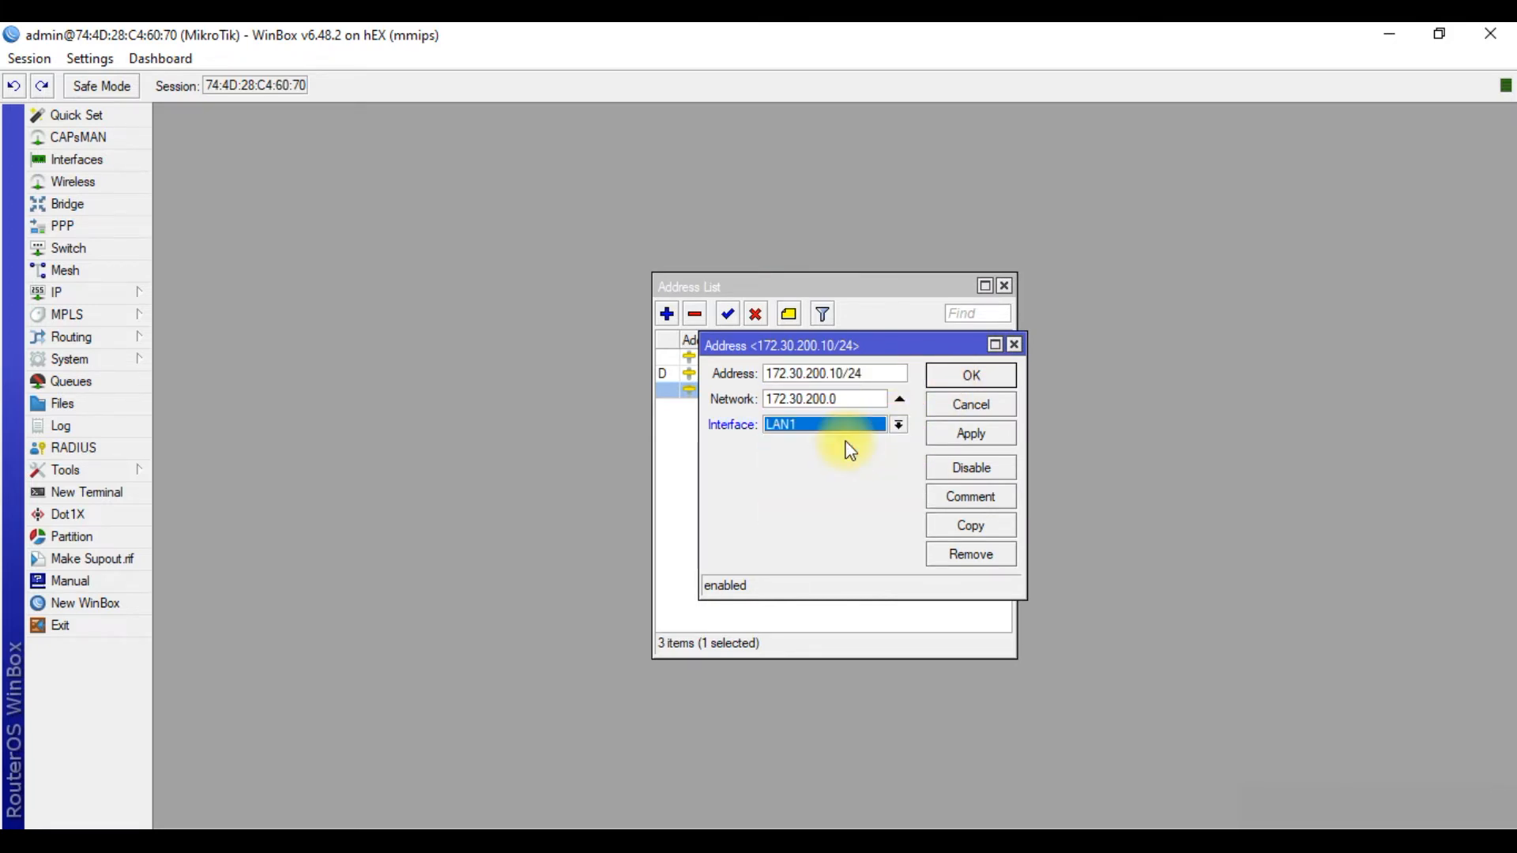
click(962, 373)
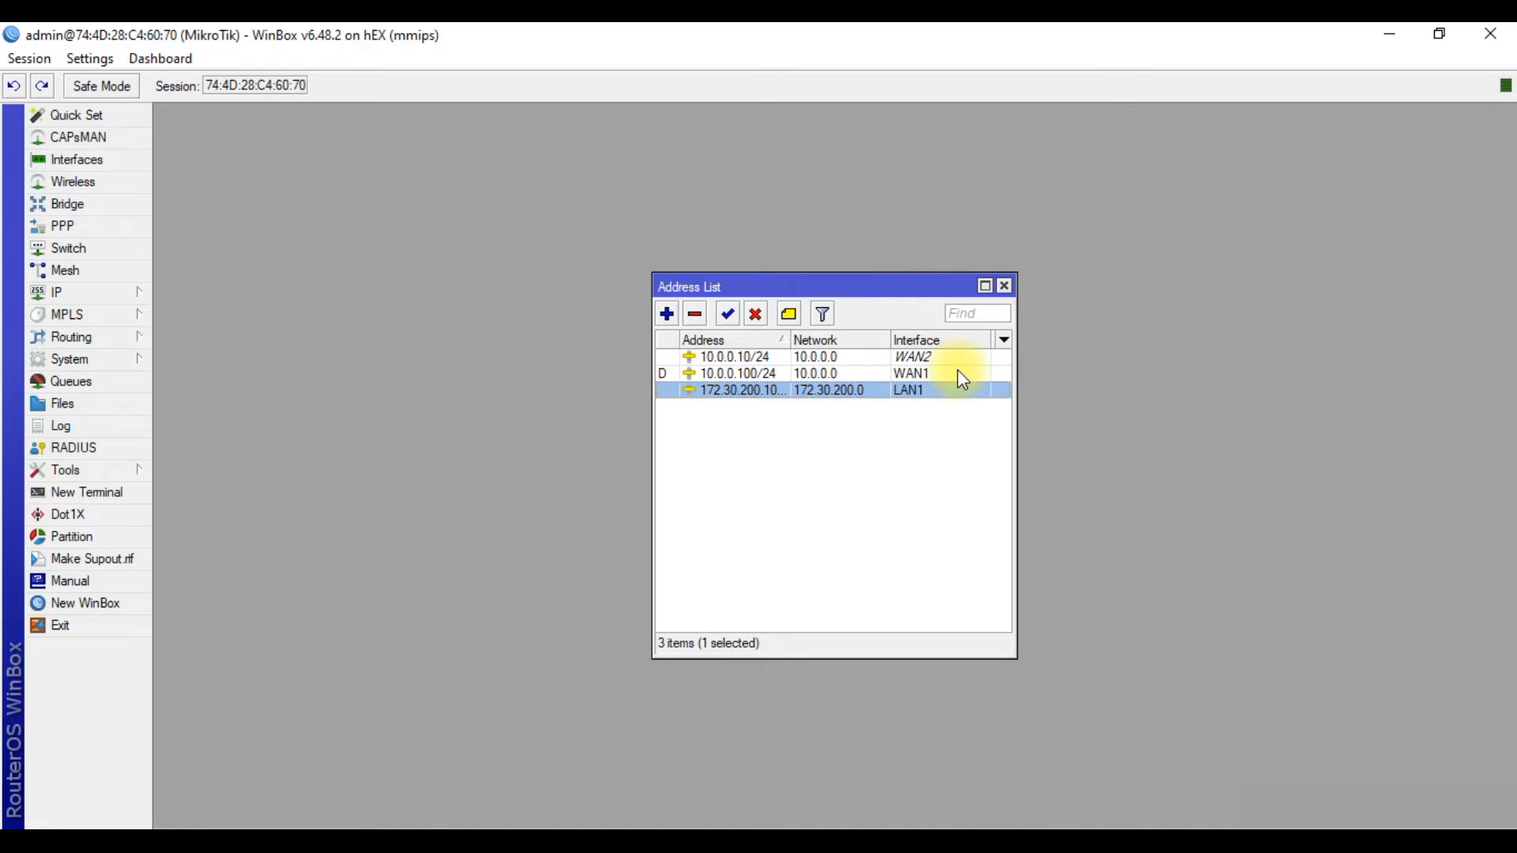
Change the LAN1 interface's IP address to 172.30.200.254/24 and close the address list.
double_click(855, 388)
click(847, 373)
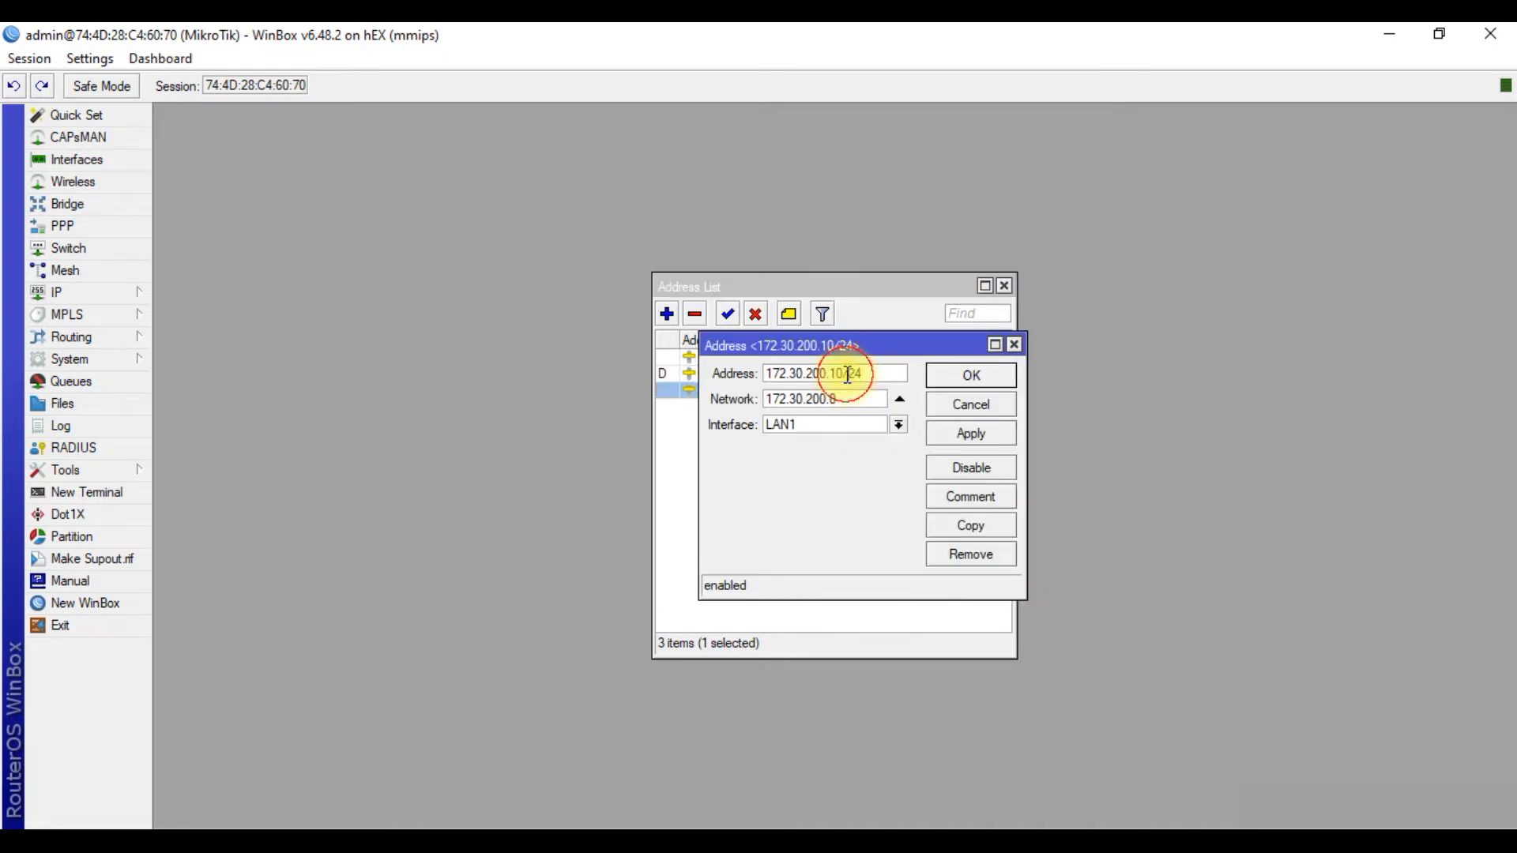
key(BackSpace)
key(BackSpace)
text(254)
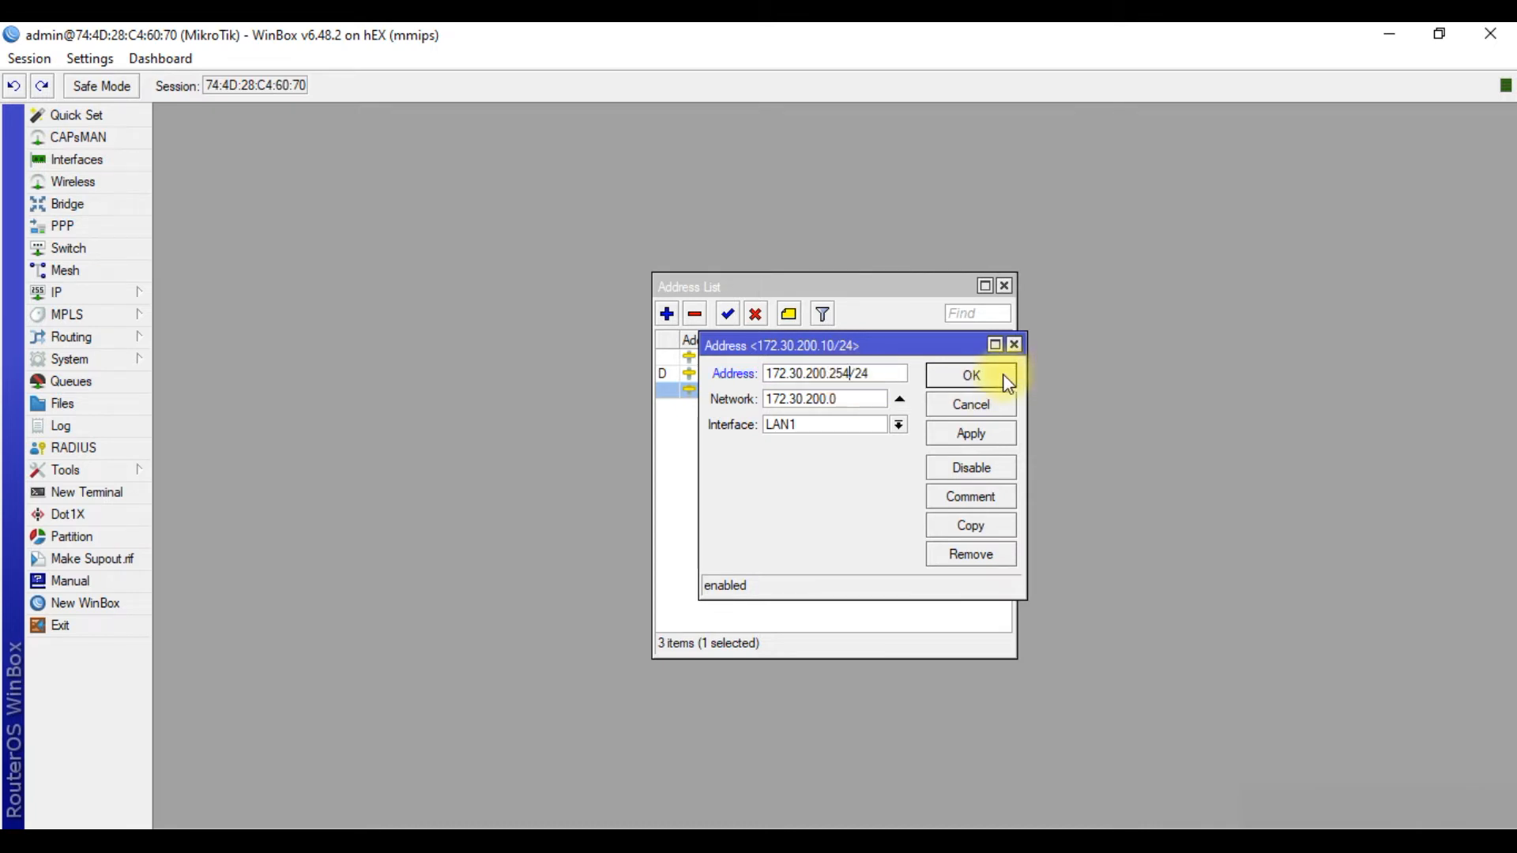
click(1003, 376)
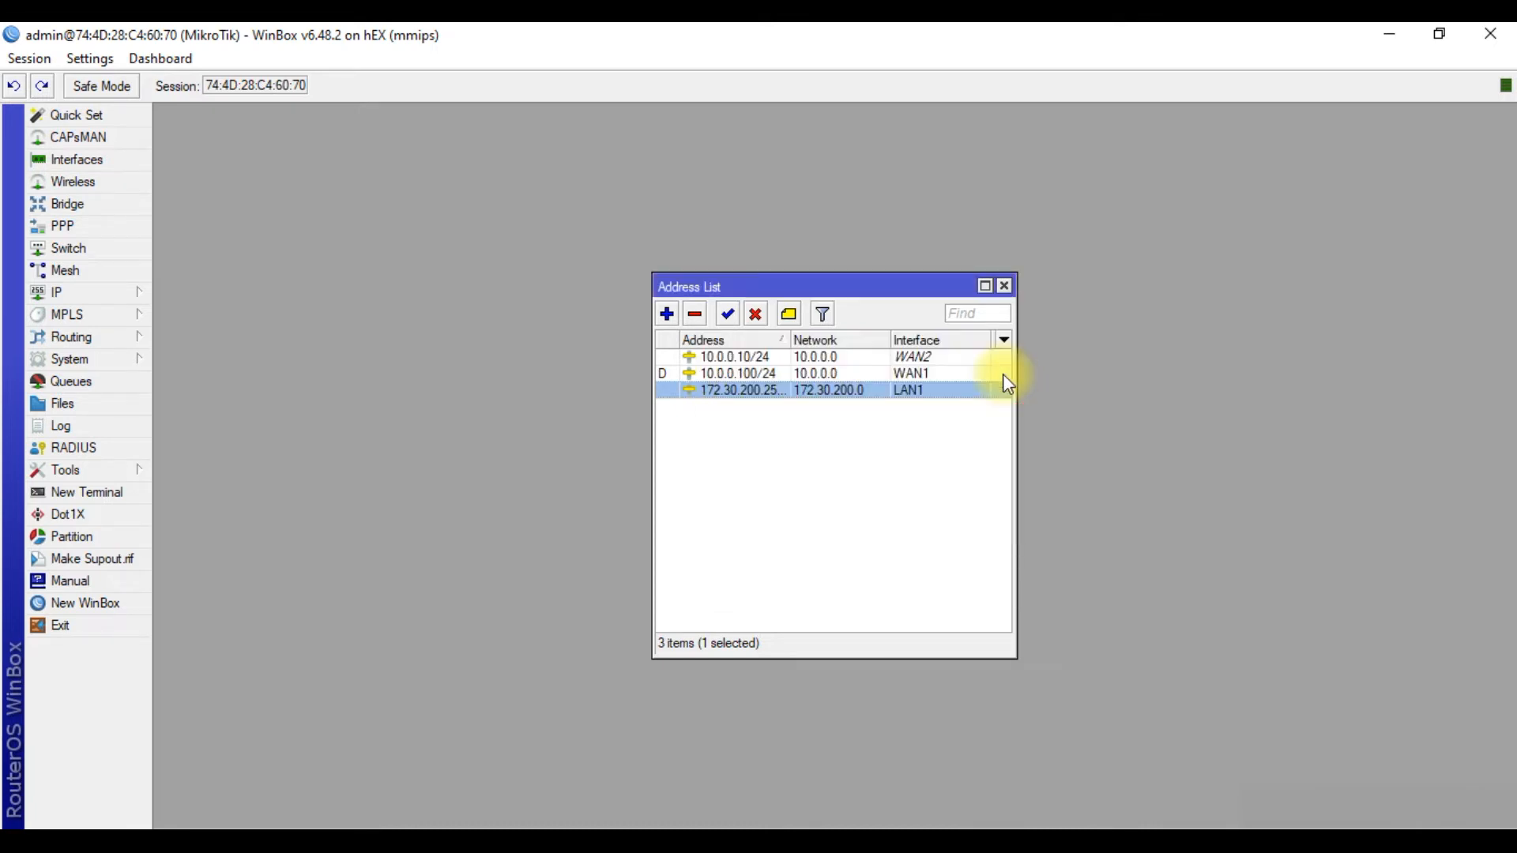
click(1005, 288)
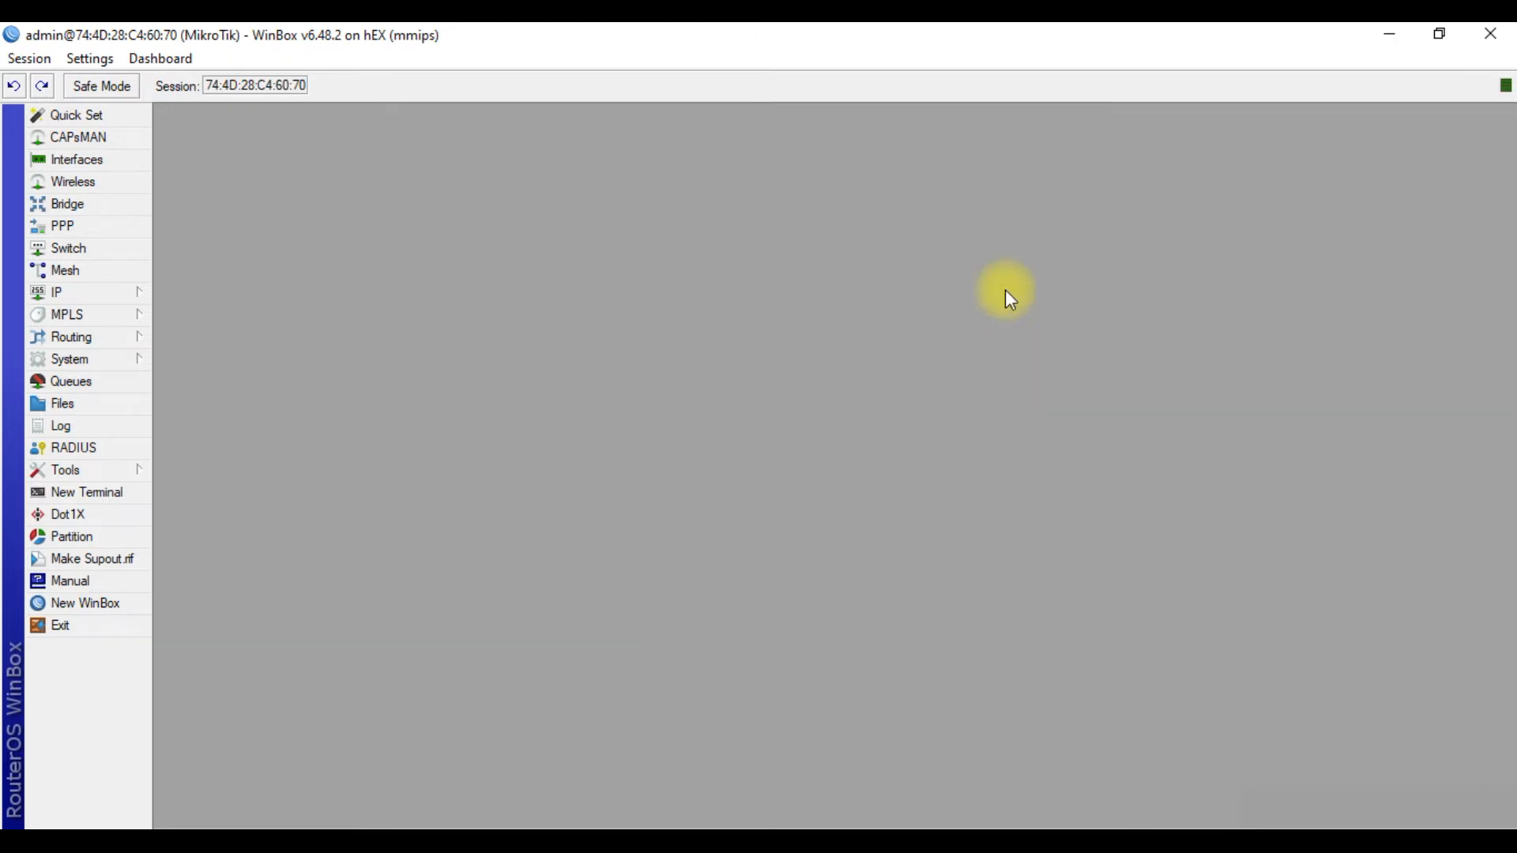
Set up a DHCP server on LAN1, accepting the proposed gateway 172.30.200.254, address pool ending at 172.30.200.253 and lease time 00:10:00.
click(103, 297)
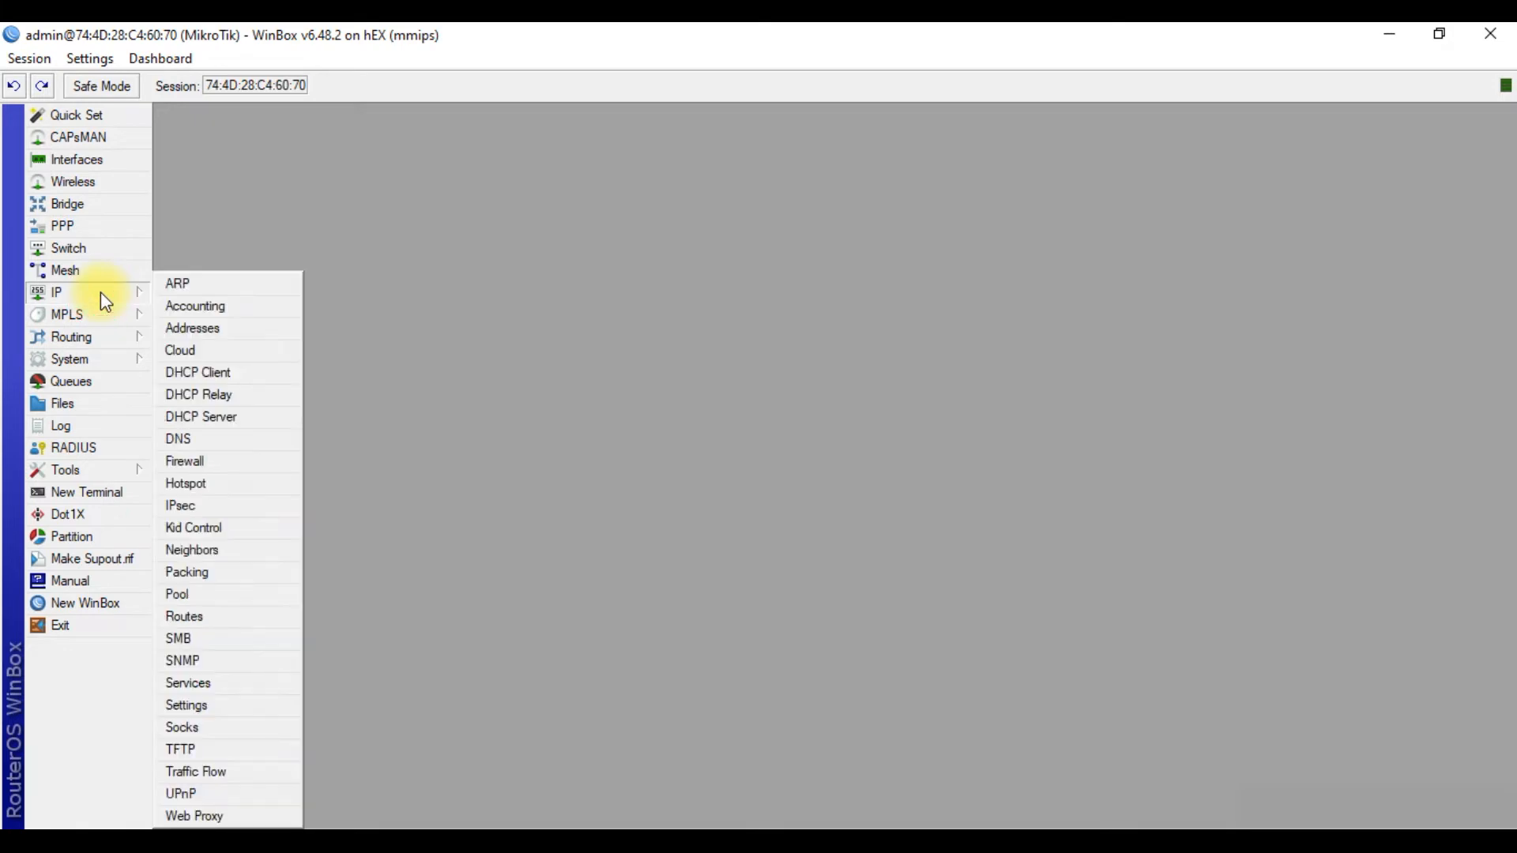
click(218, 417)
click(634, 332)
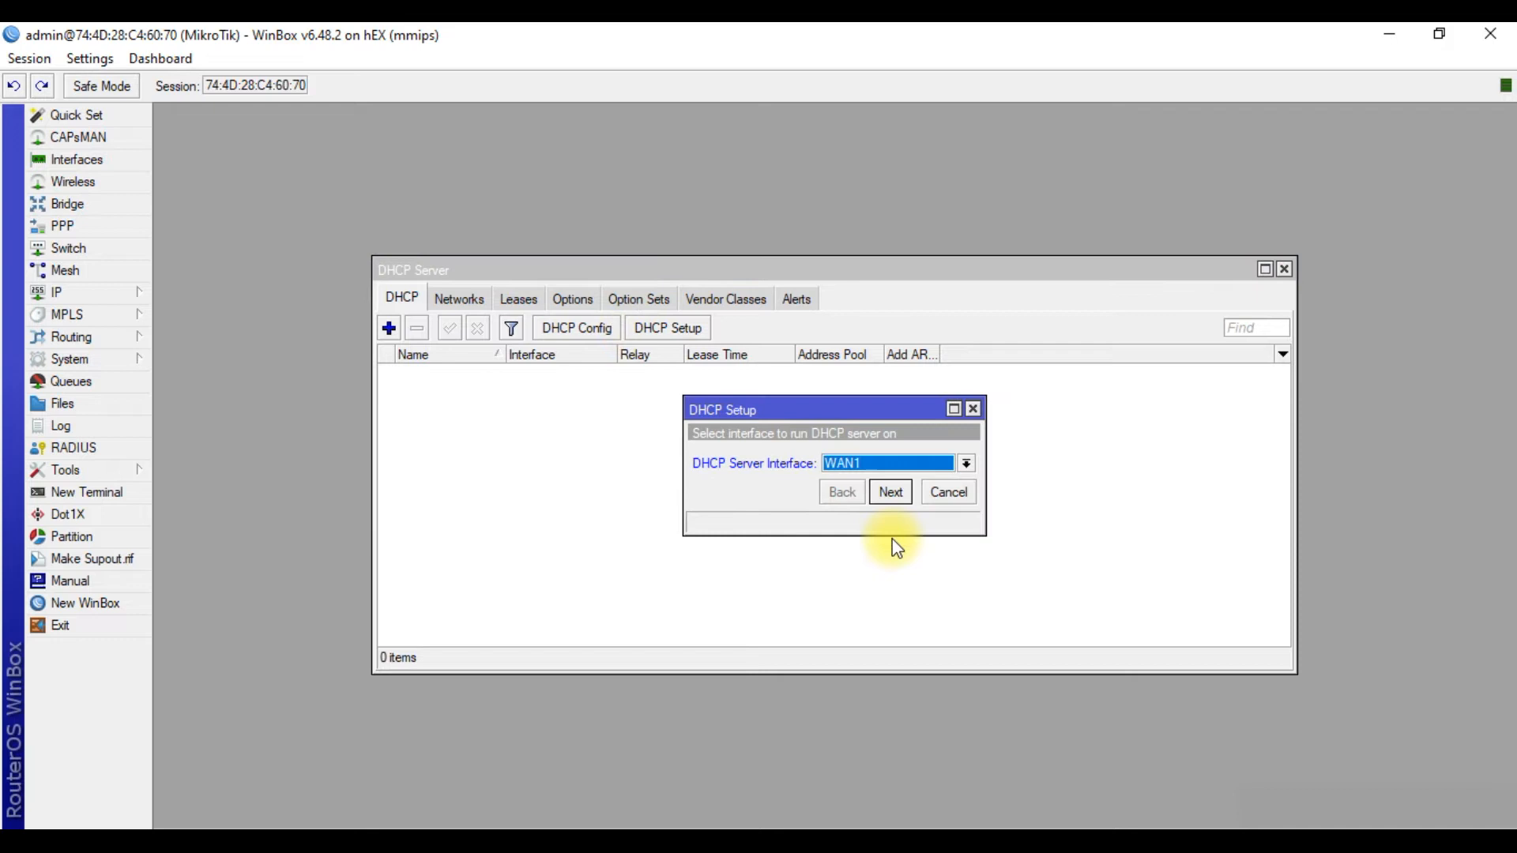
click(966, 463)
click(932, 479)
click(906, 495)
click(907, 495)
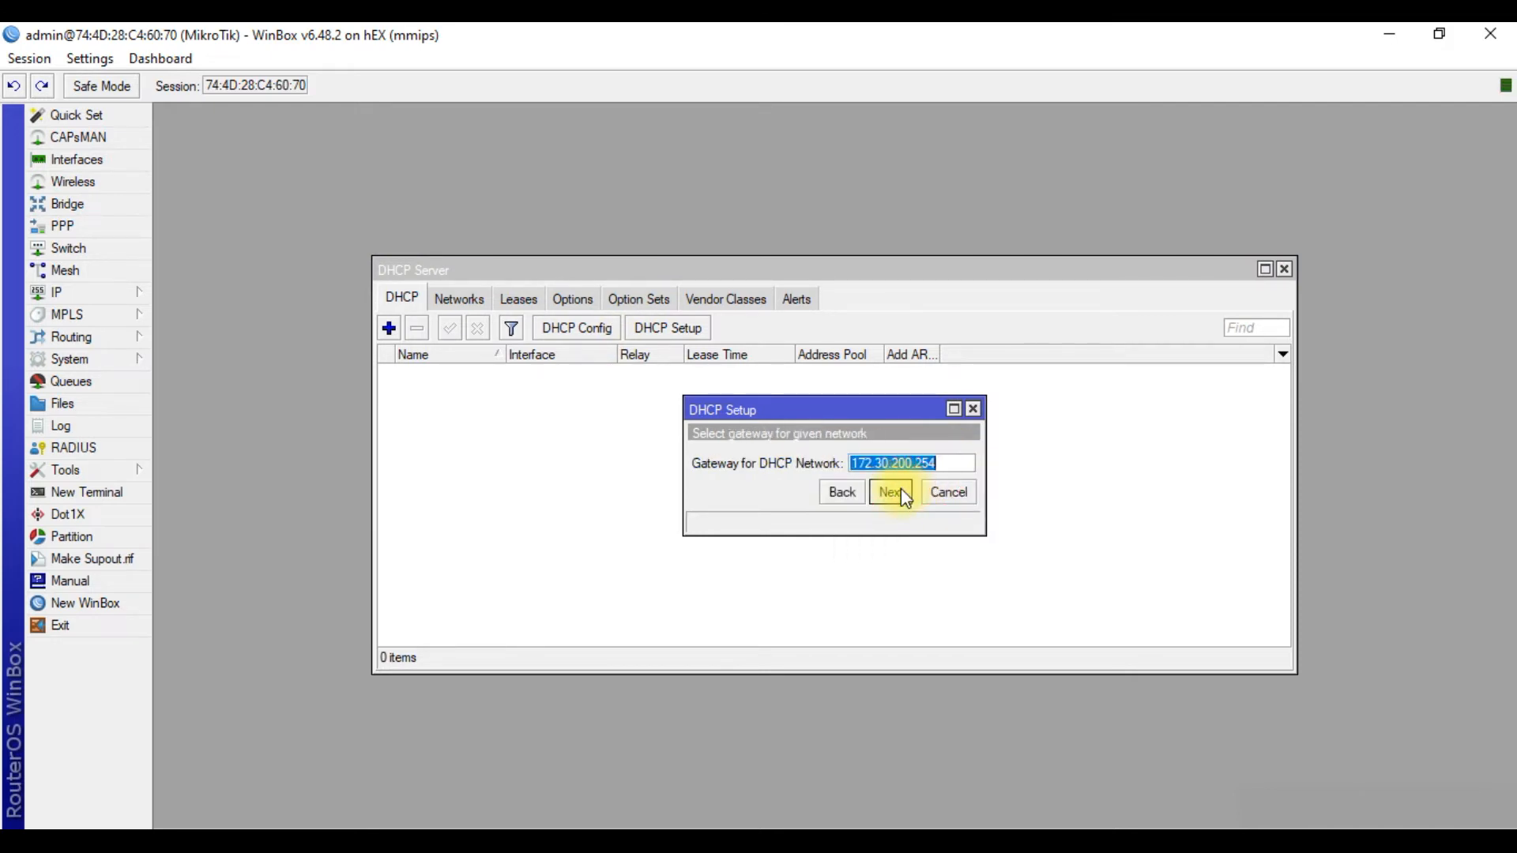
click(903, 492)
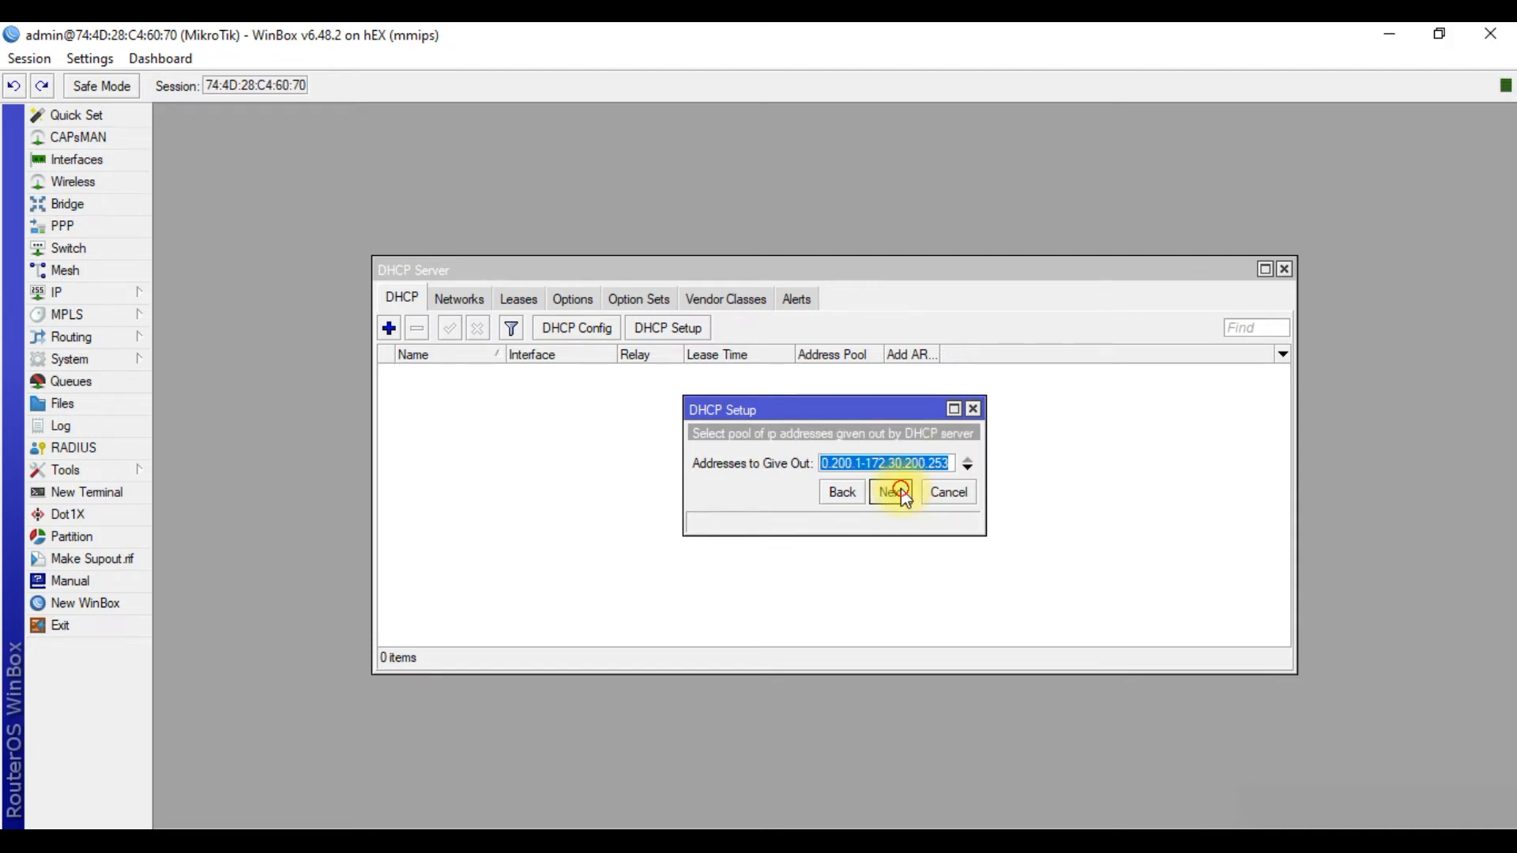
click(903, 491)
click(903, 492)
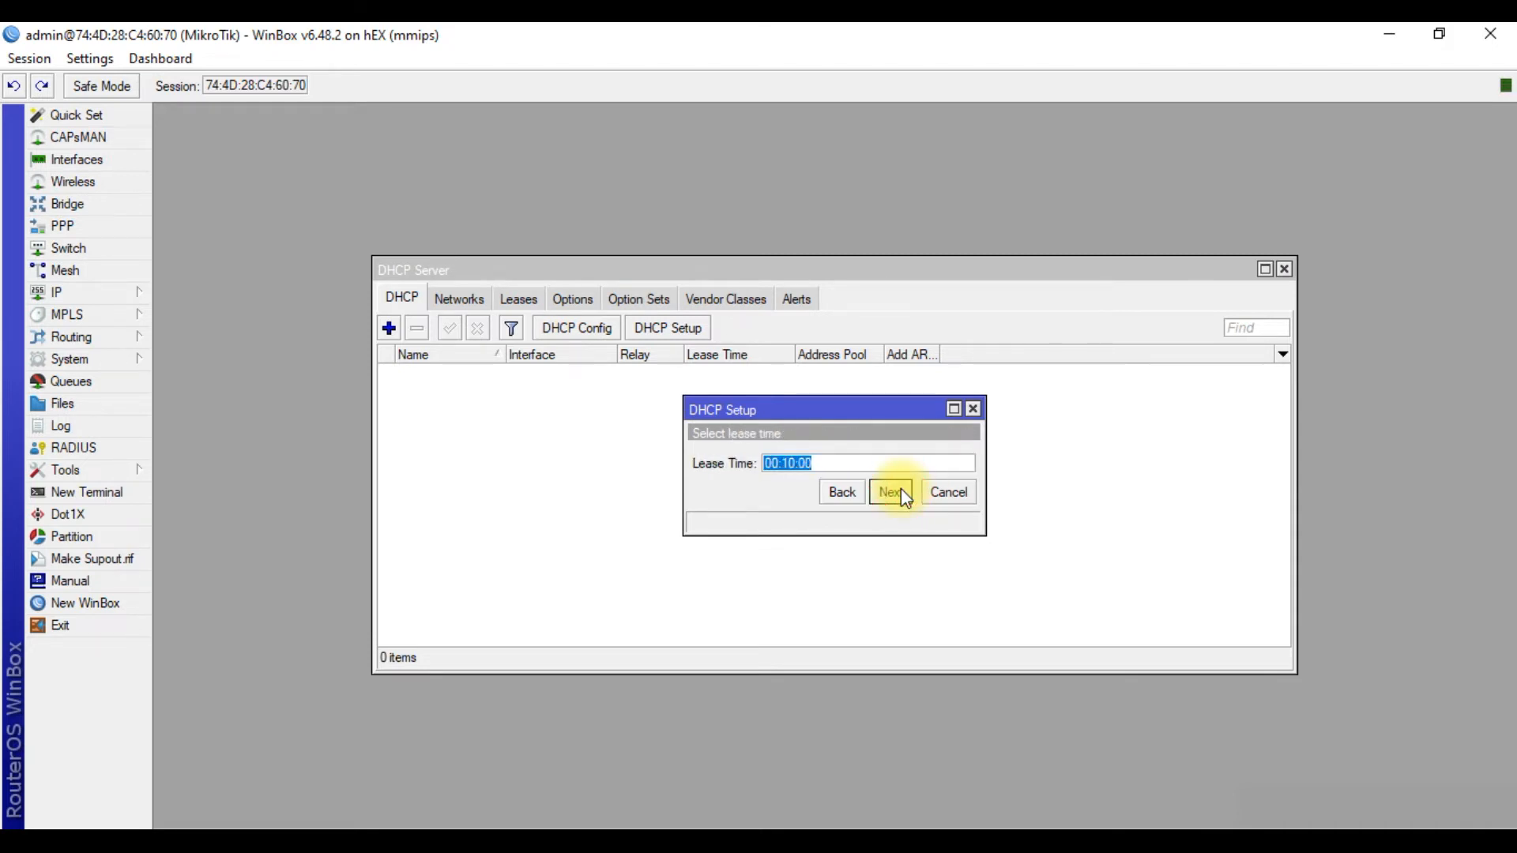
click(903, 493)
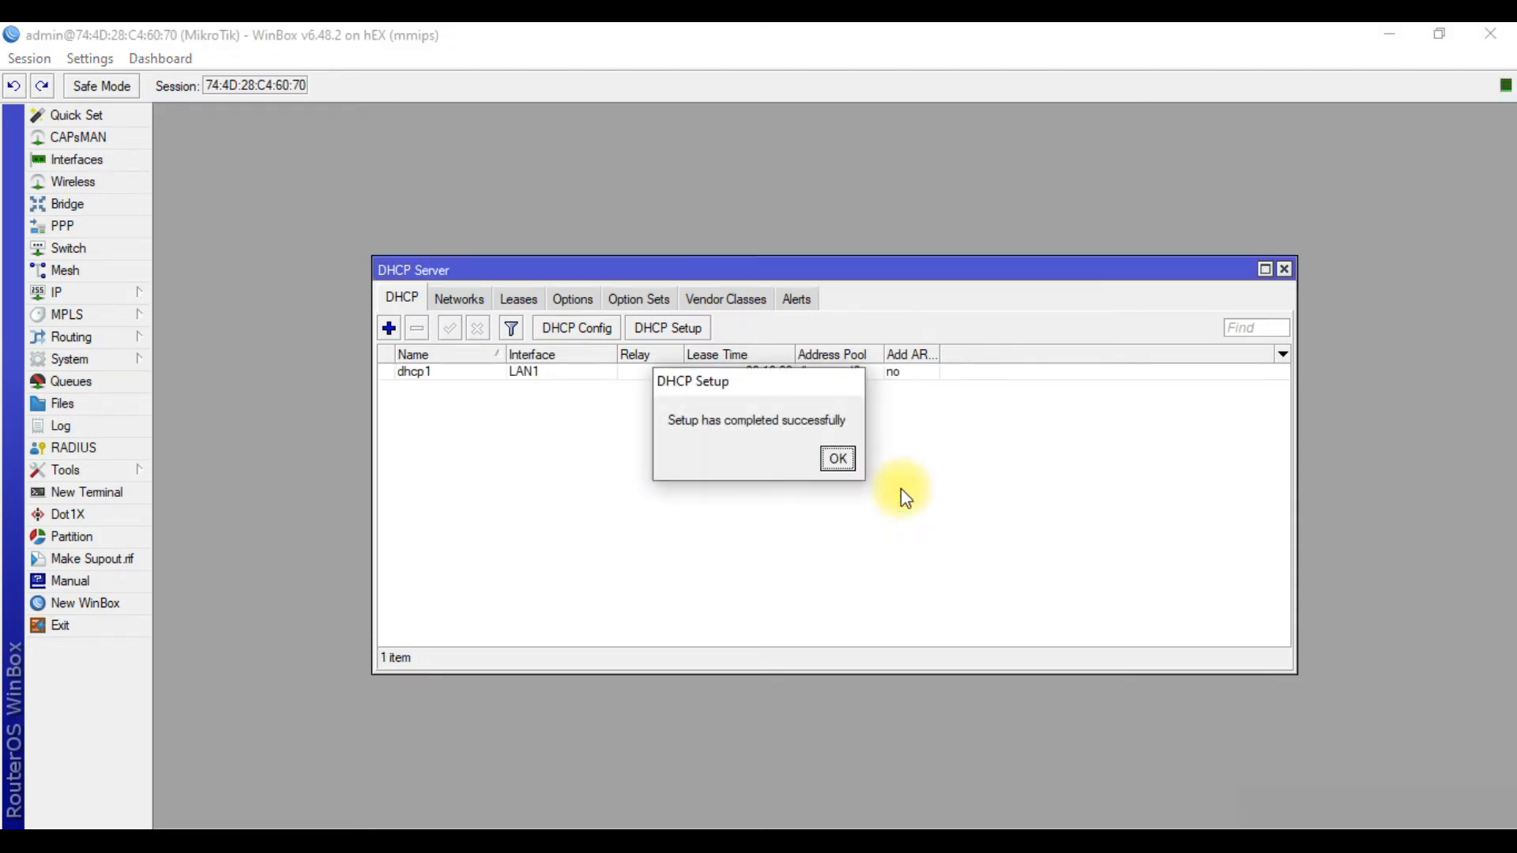
click(838, 459)
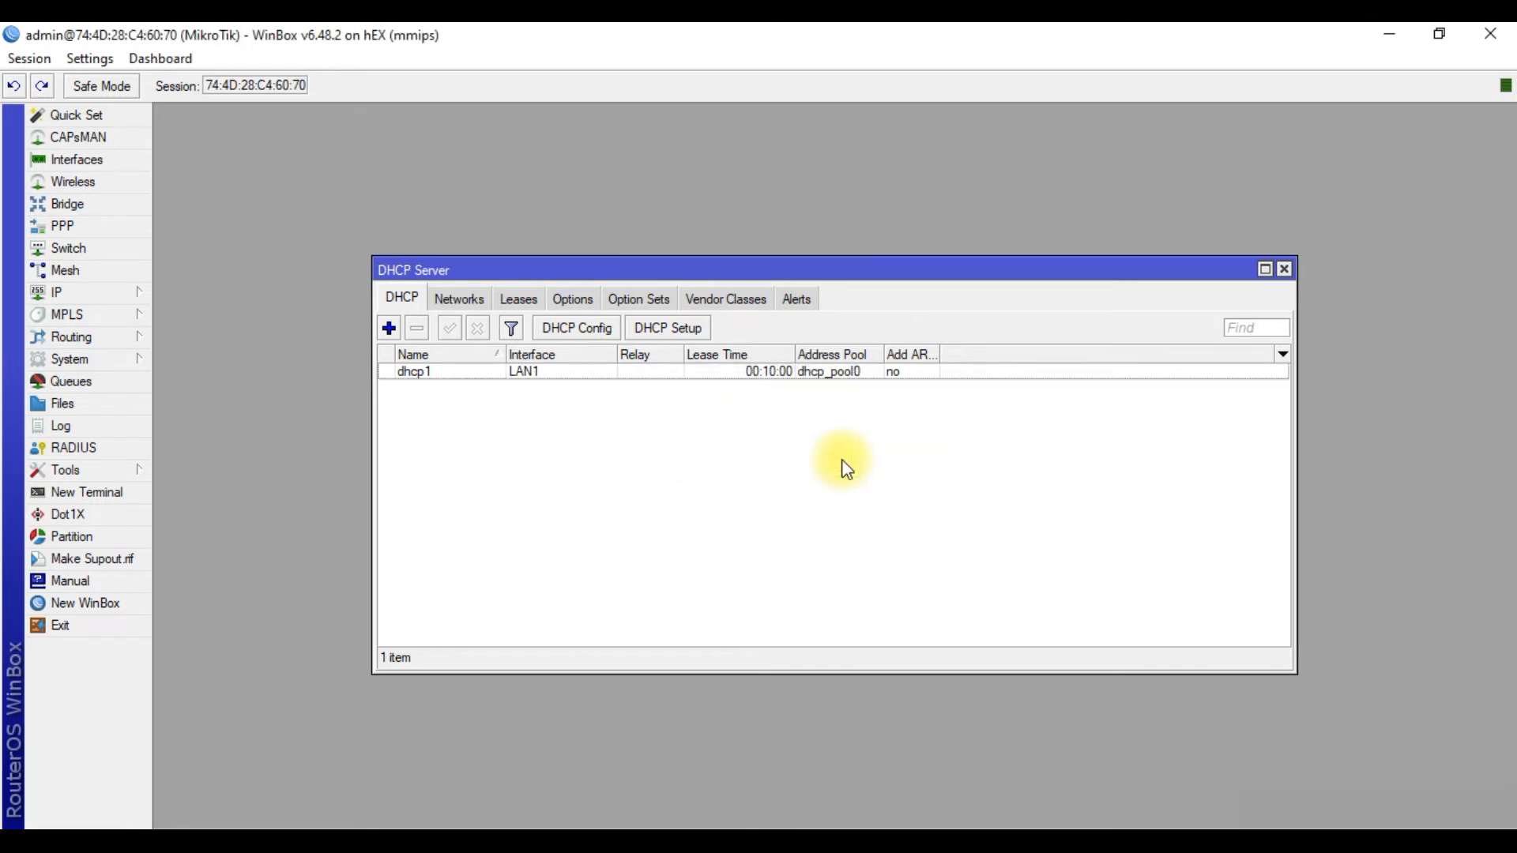
Review the LAN1 DHCP server's general and queue settings and its available address pool options, leaving them unmodified.
double_click(825, 371)
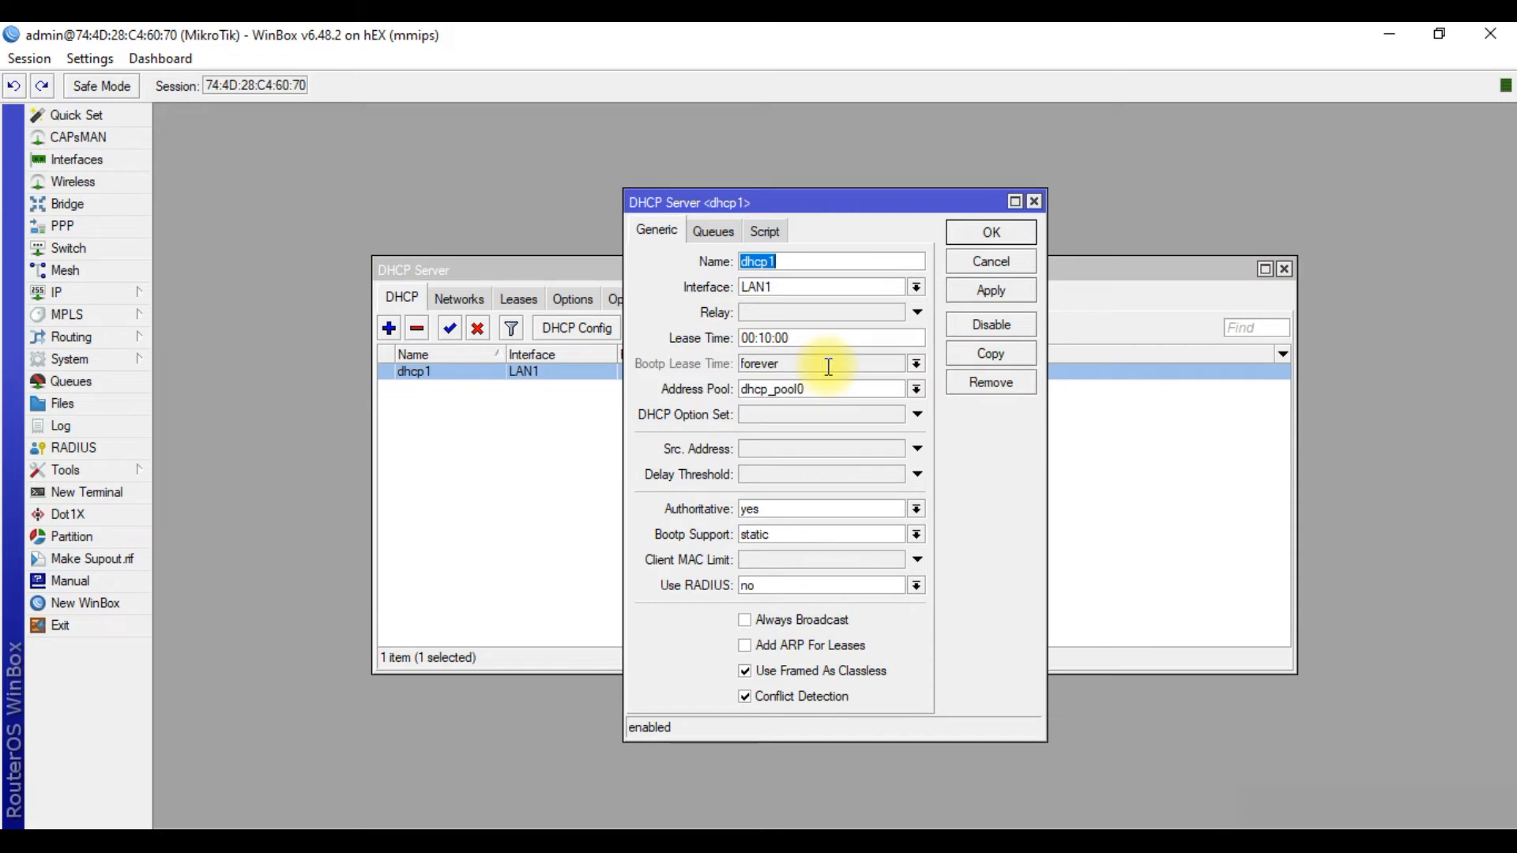
click(715, 237)
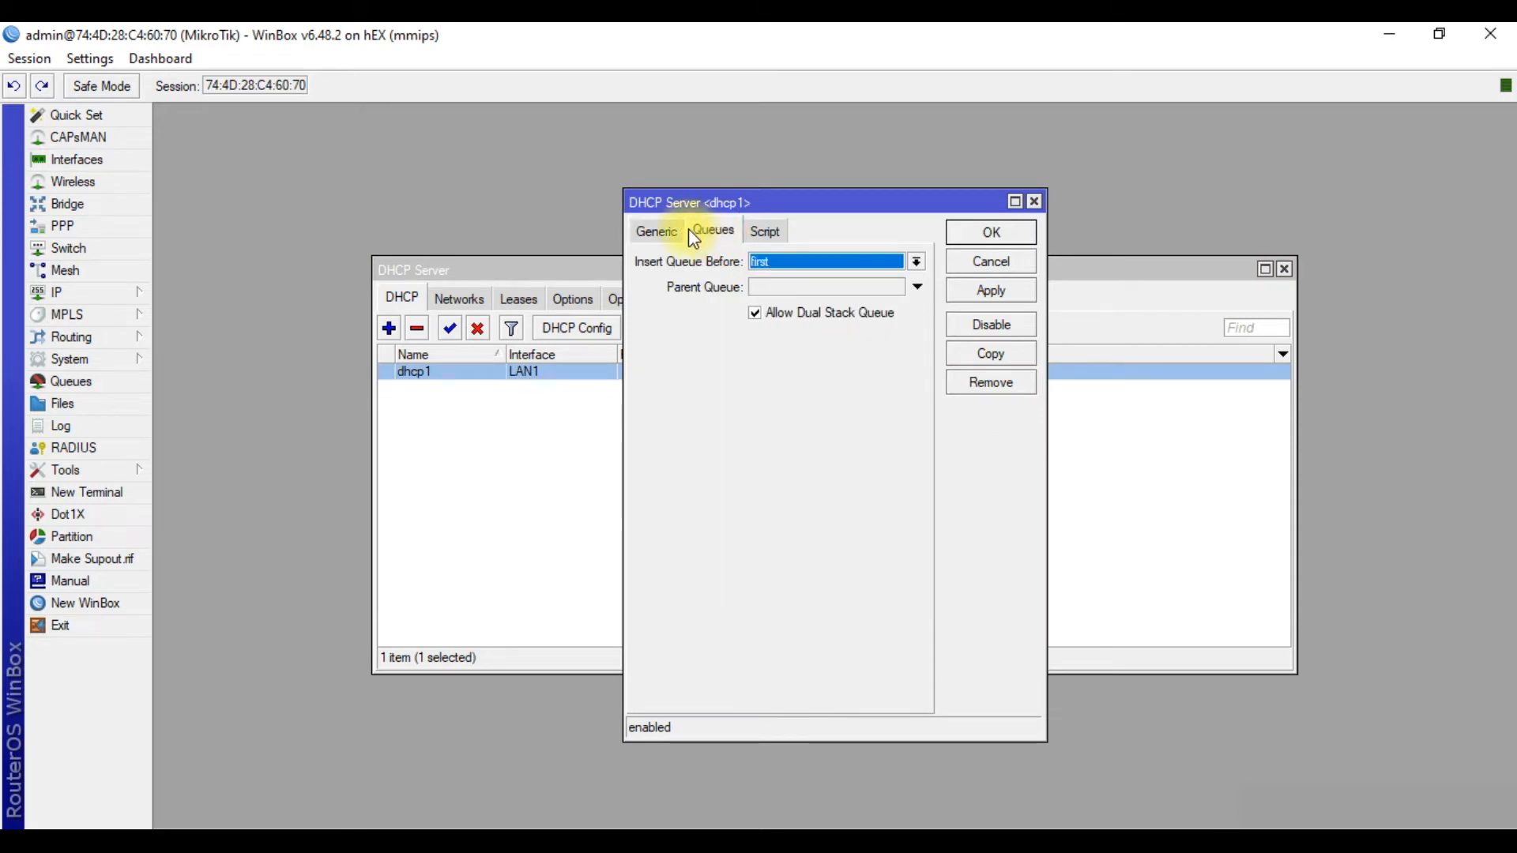
click(662, 229)
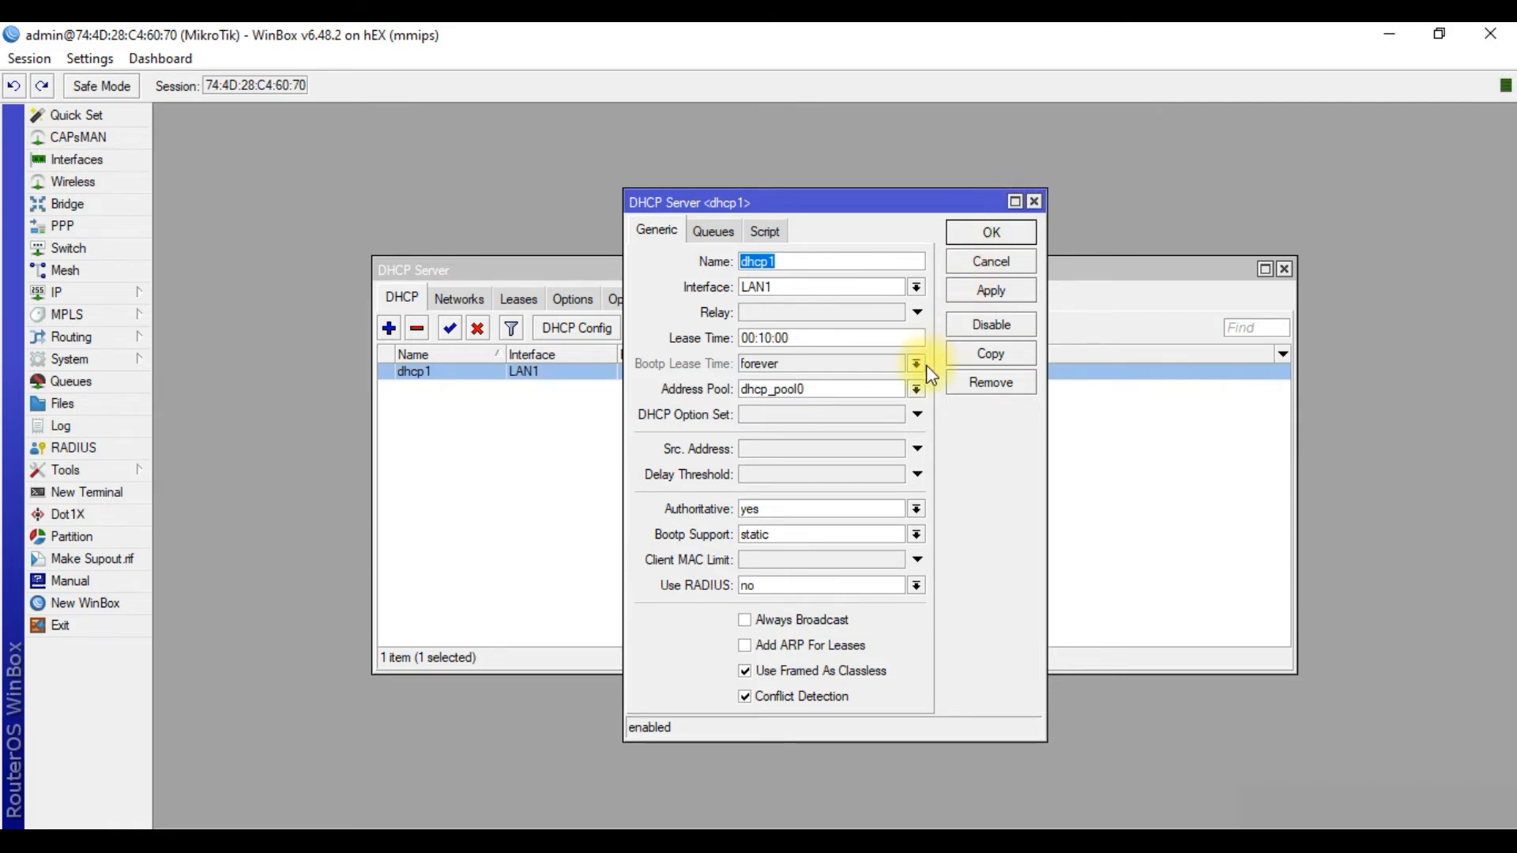
click(917, 390)
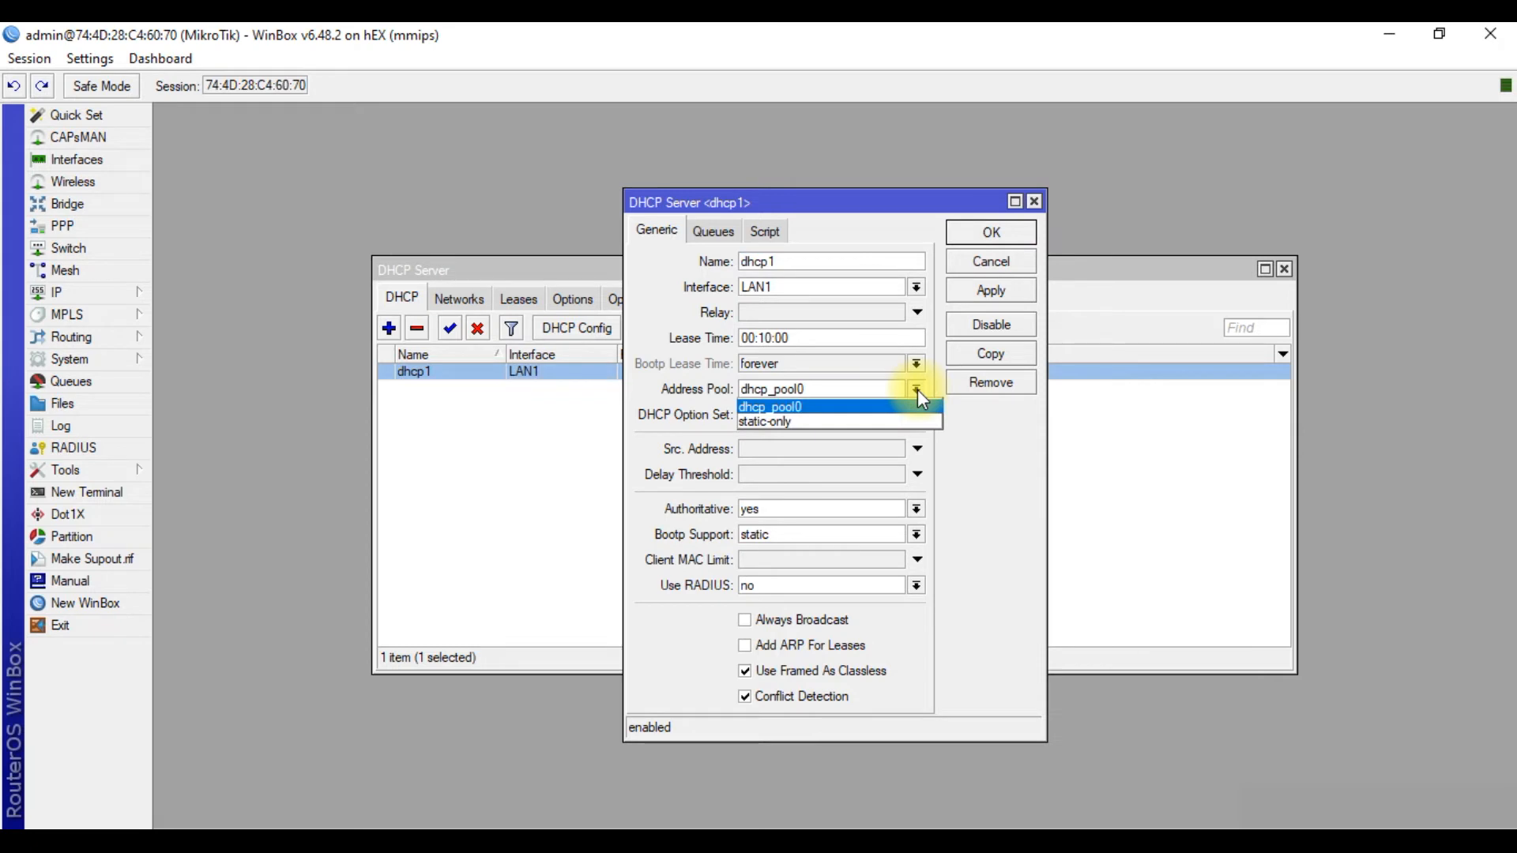
click(917, 390)
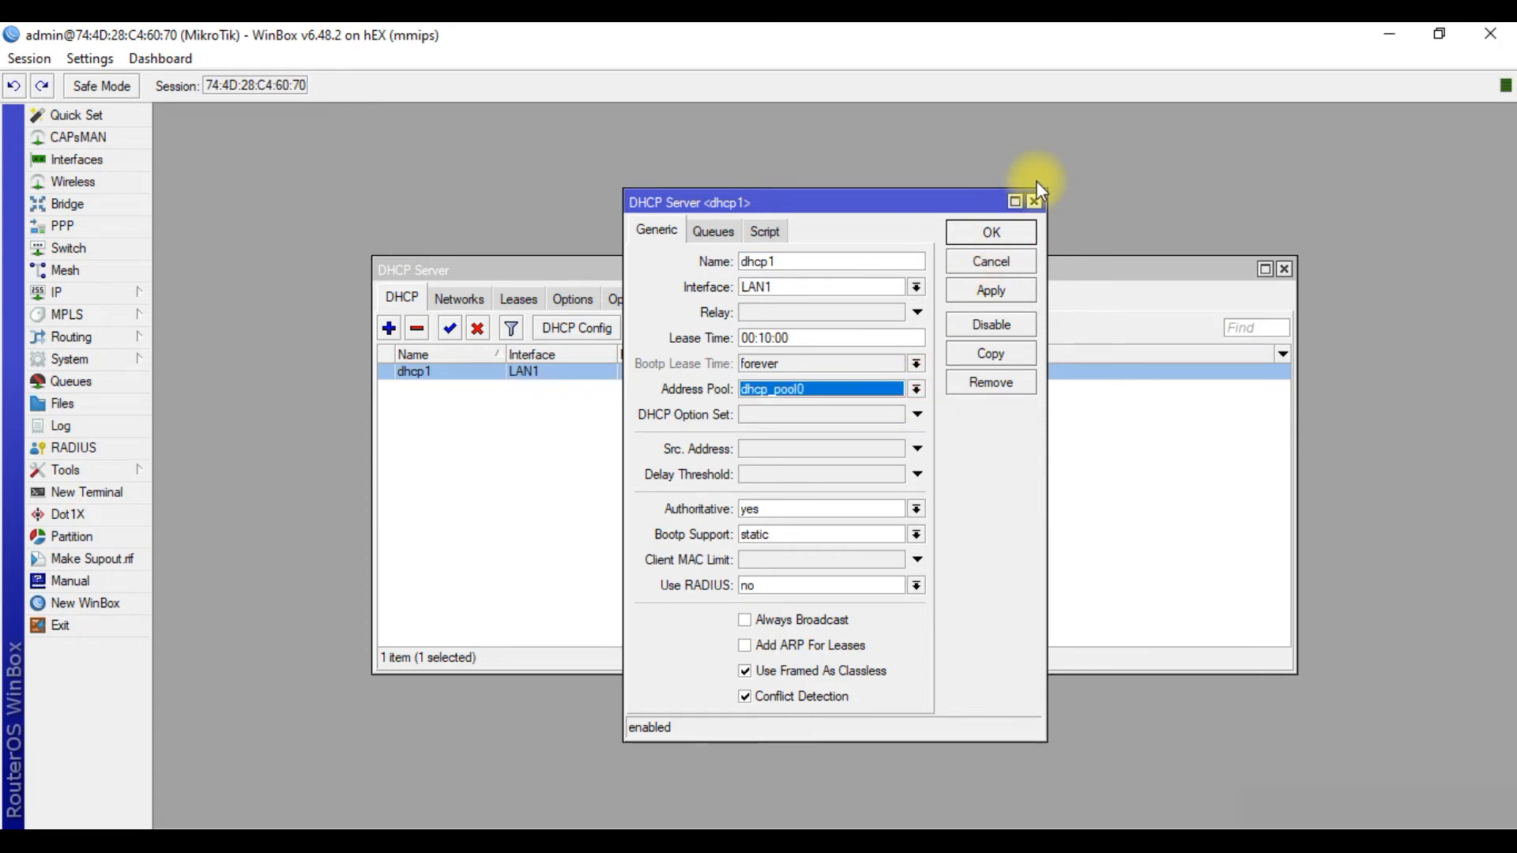
click(1036, 202)
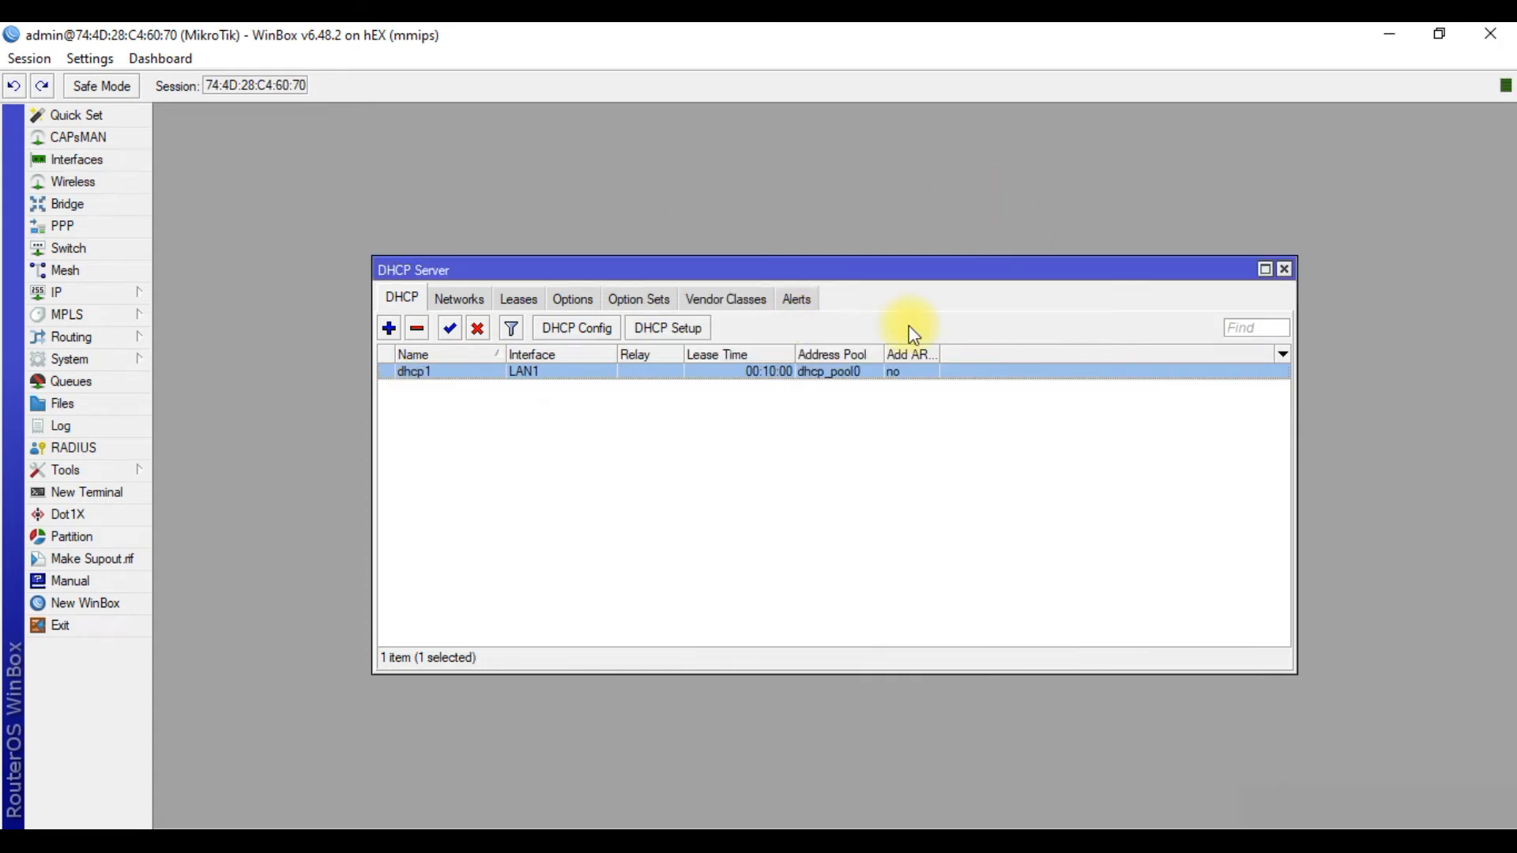
Inspect the address range of the DHCP server's IP pool and close the pool and DHCP server windows.
click(119, 294)
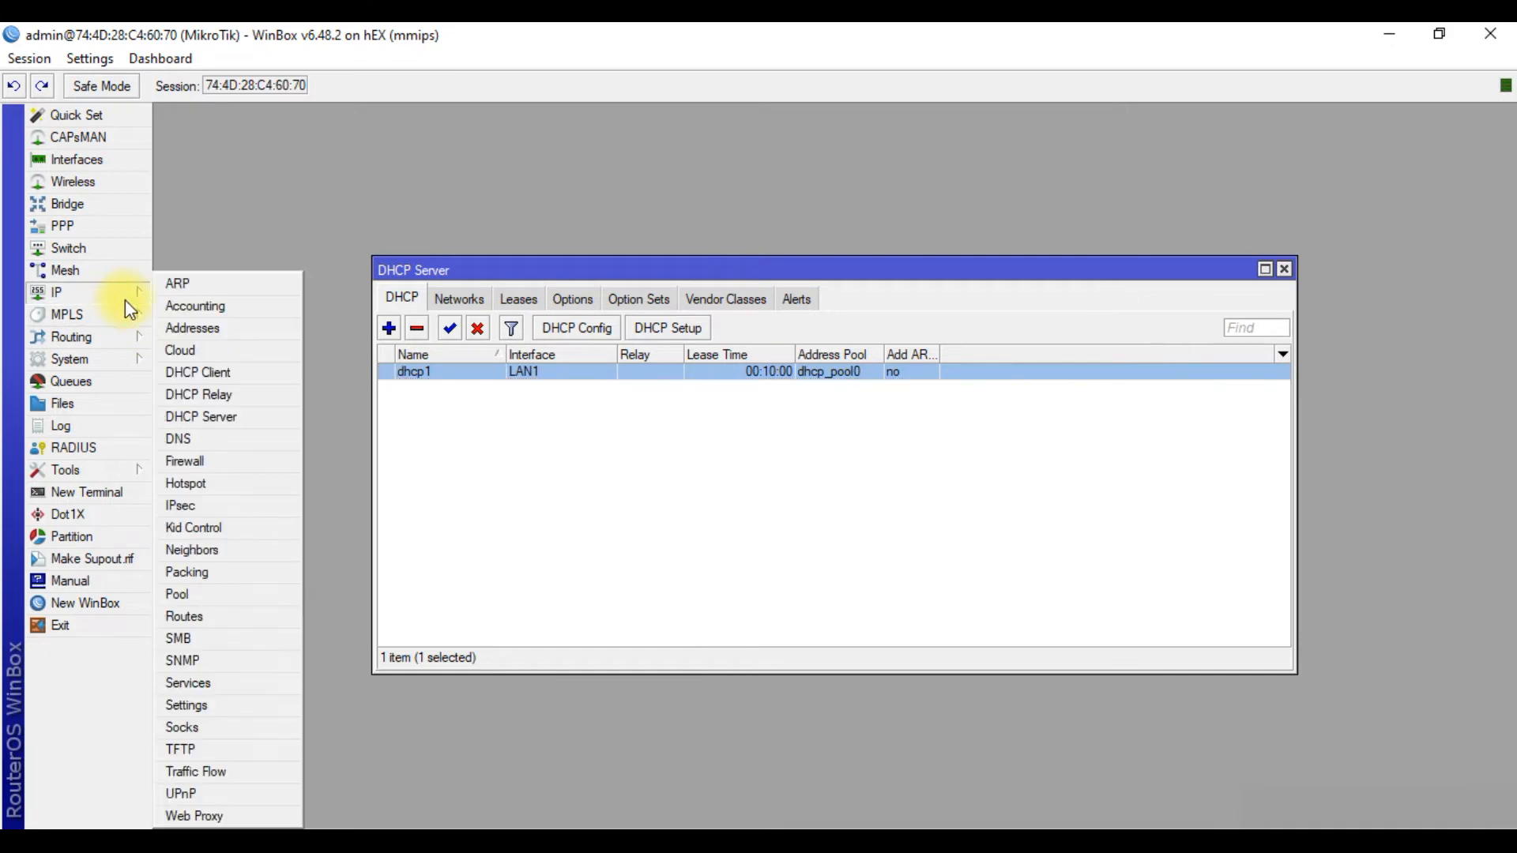
click(207, 596)
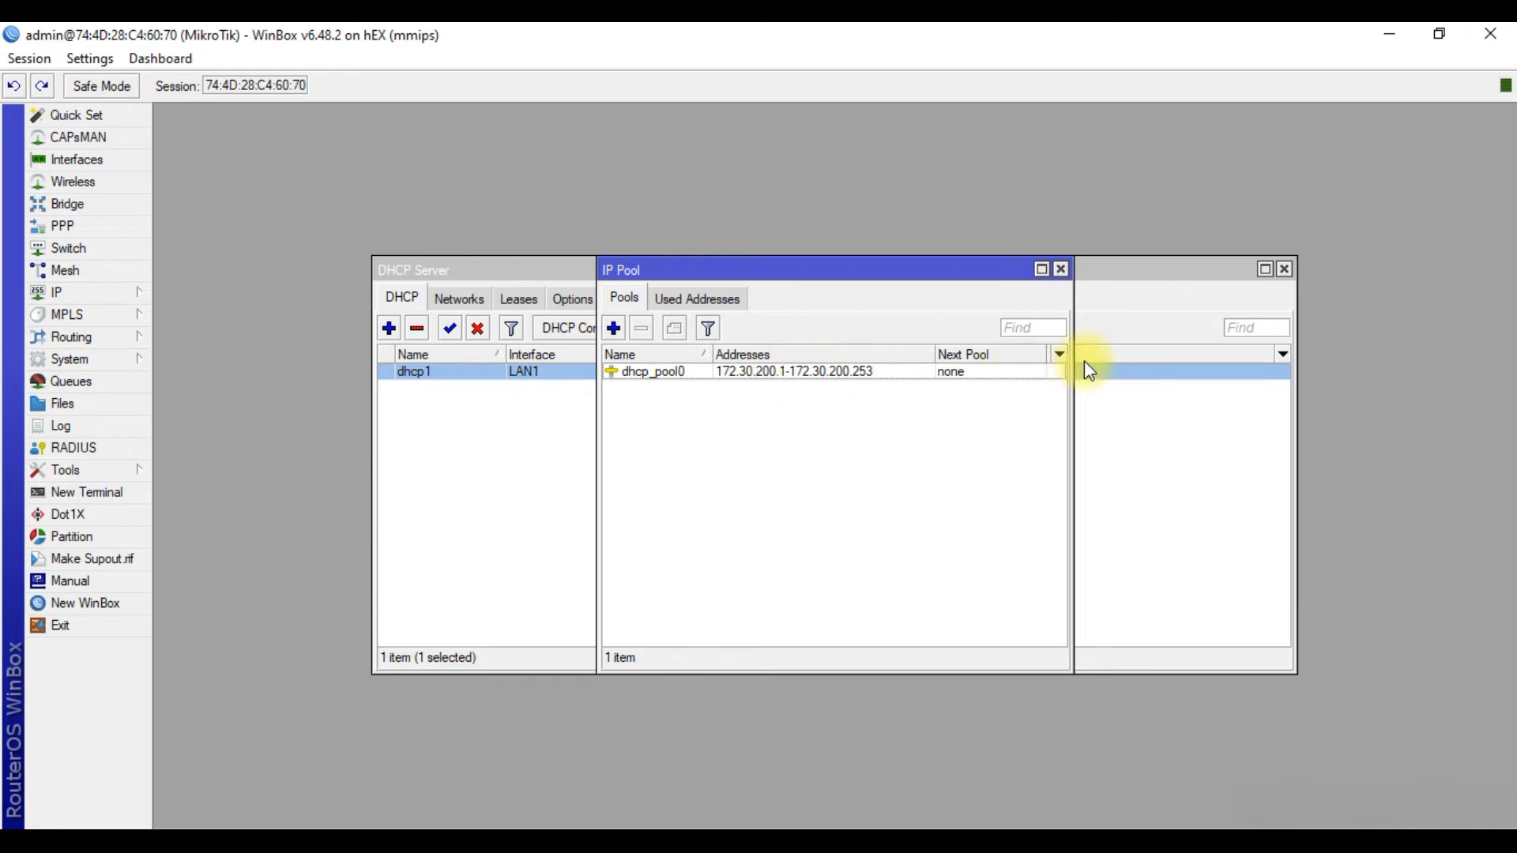
click(1061, 271)
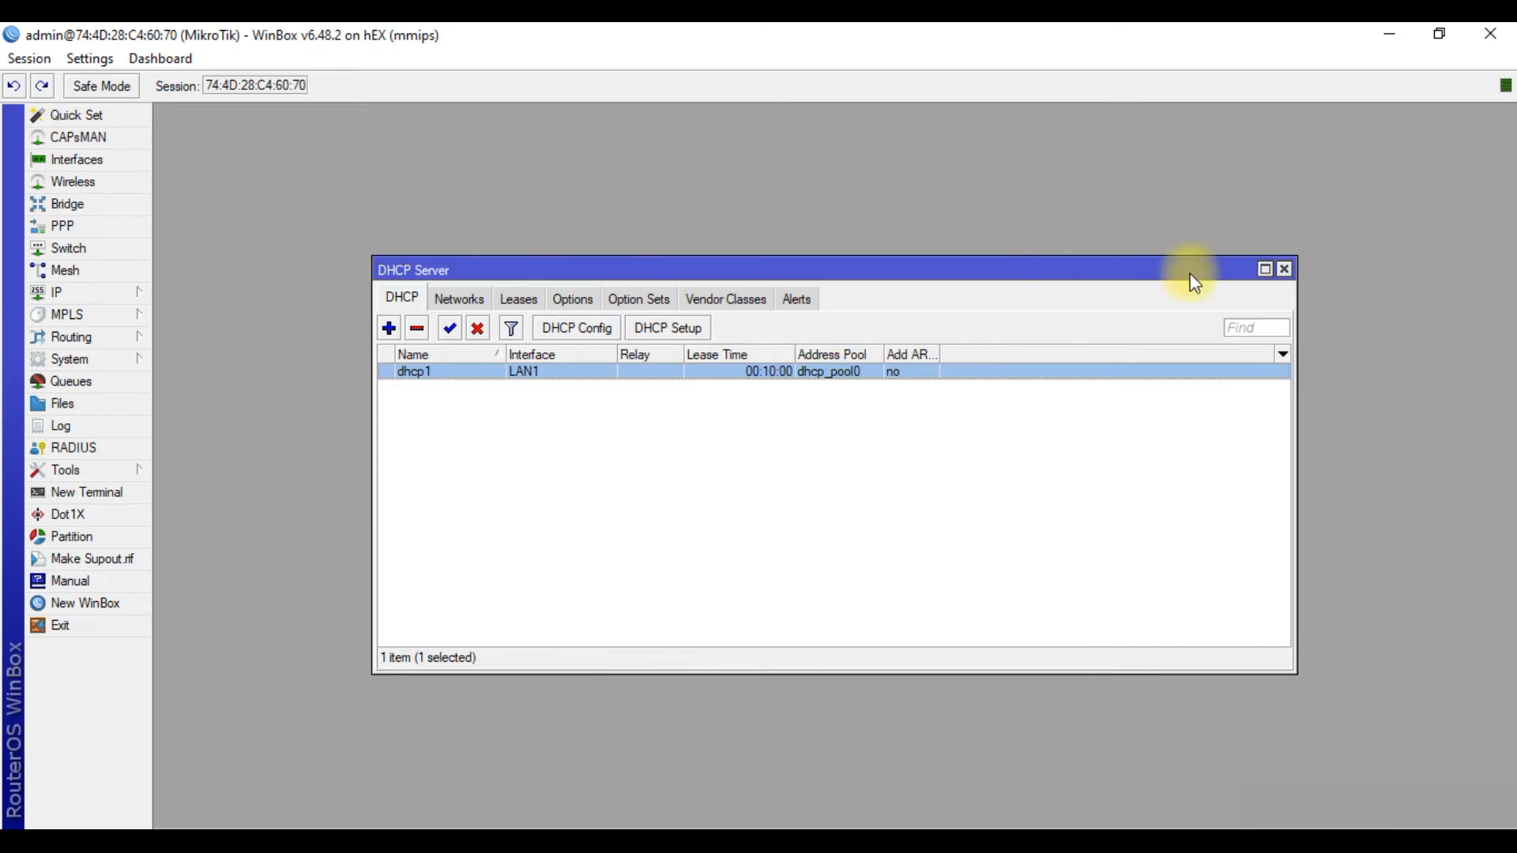
click(1285, 270)
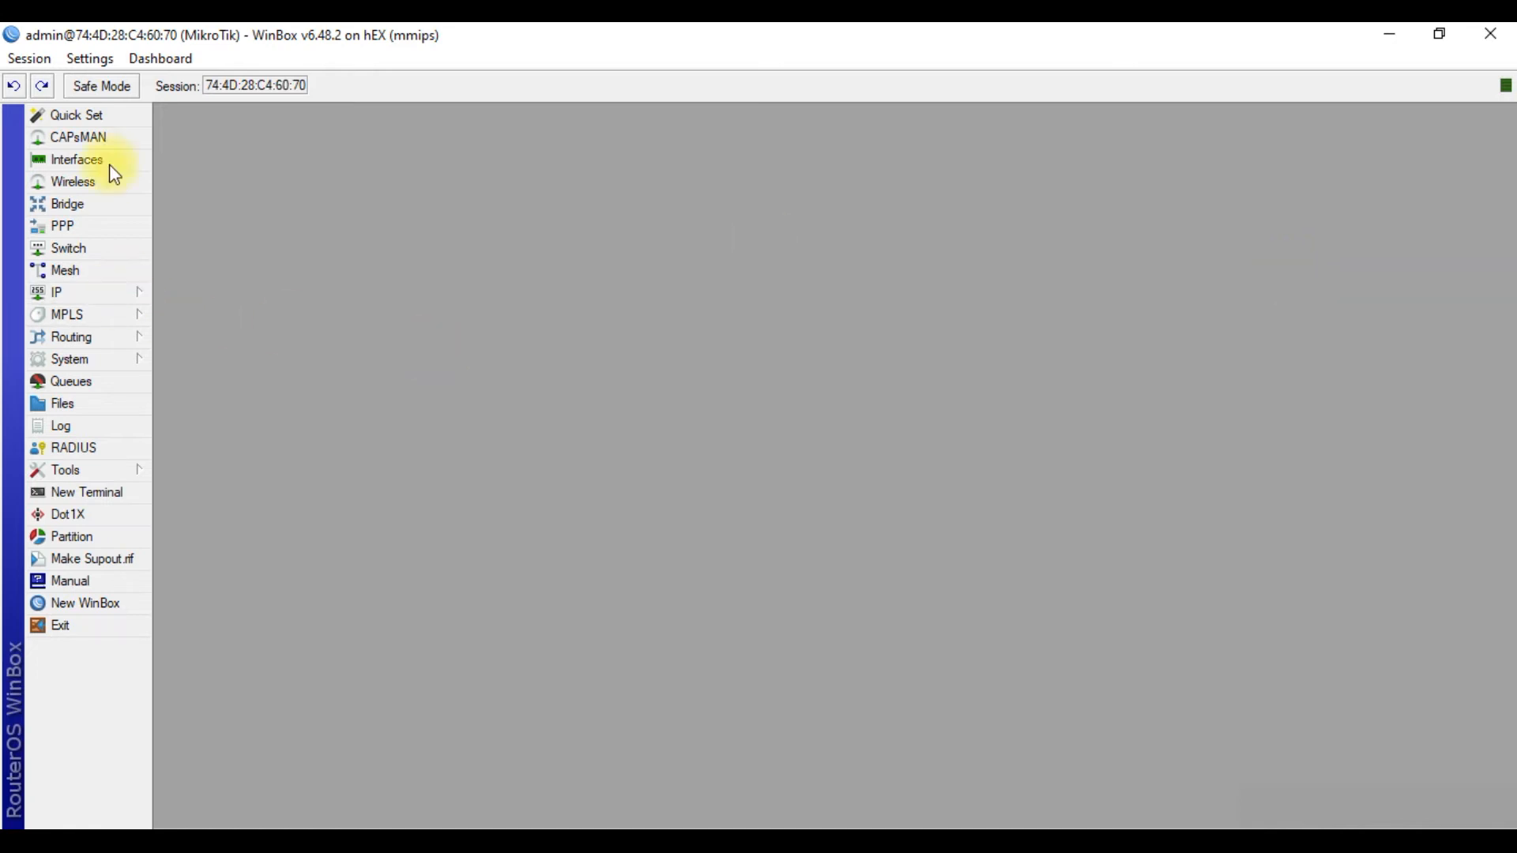
Create a new bridge interface named LAN2 and close the bridge list.
click(103, 205)
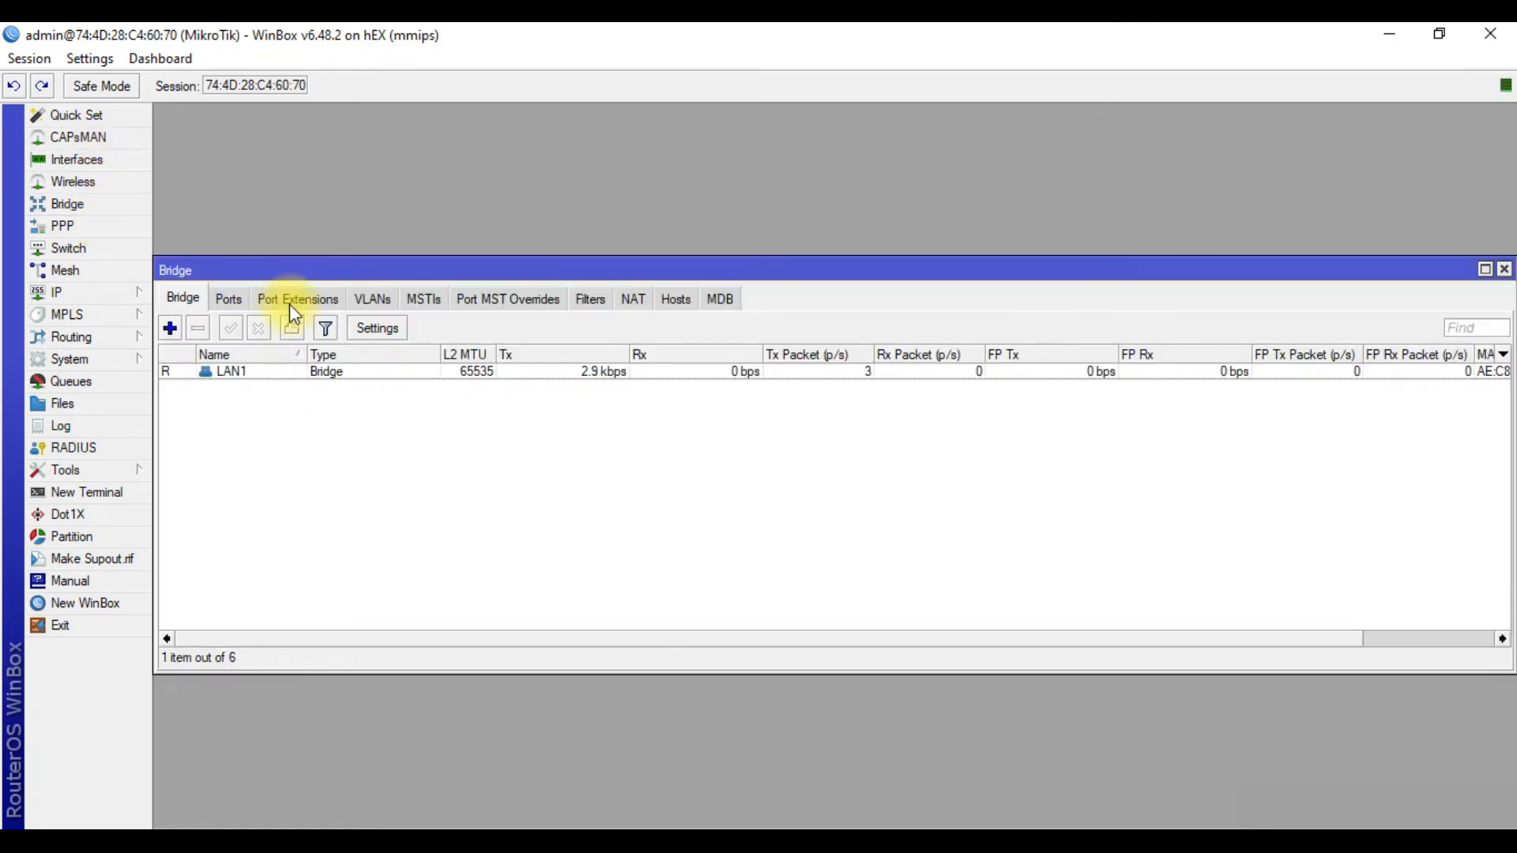
click(171, 327)
text(LAN2)
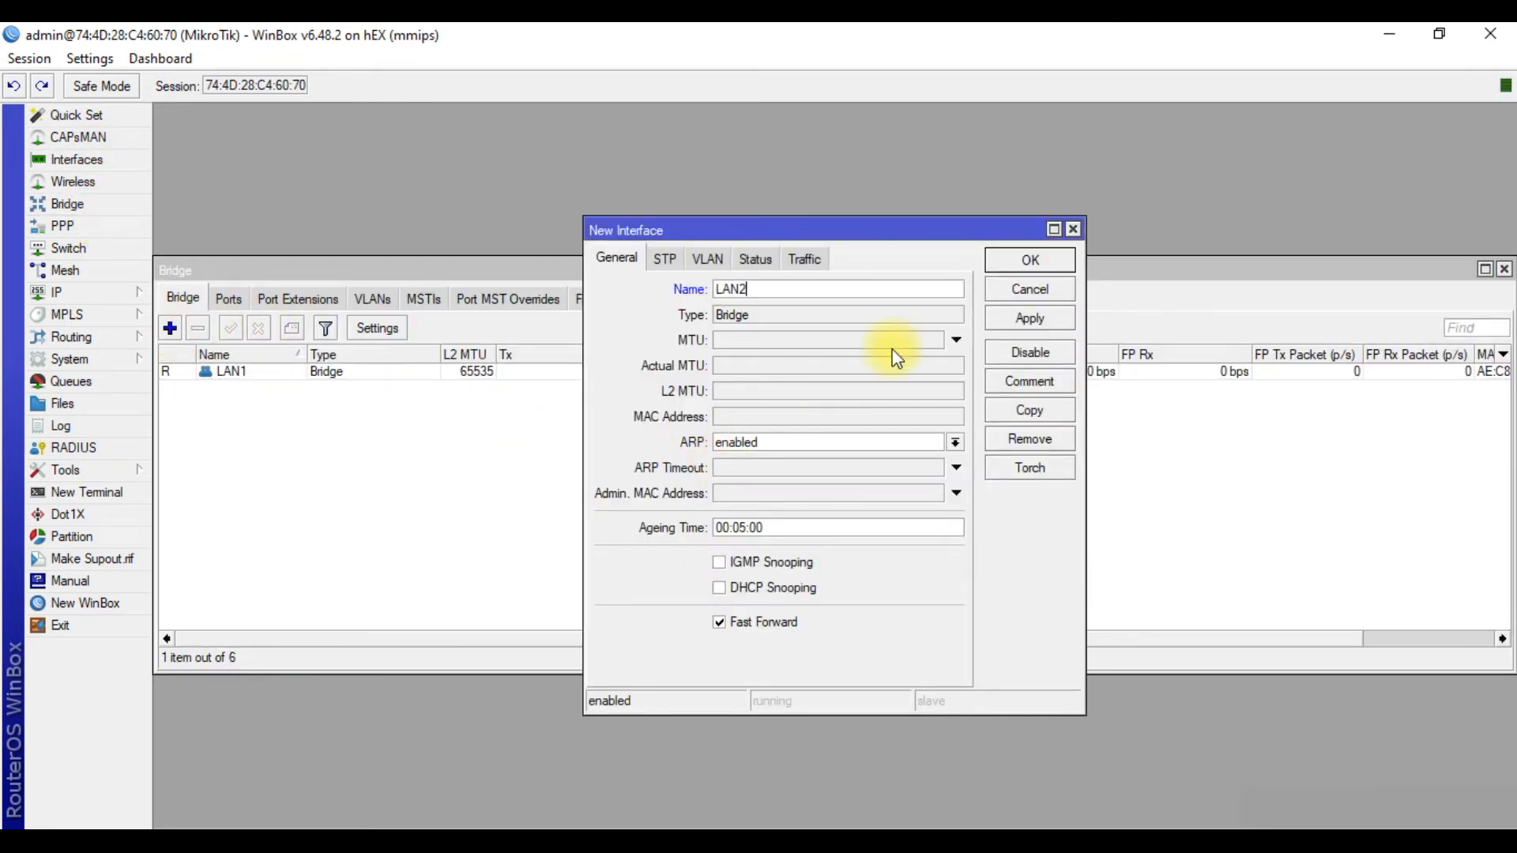
click(1051, 267)
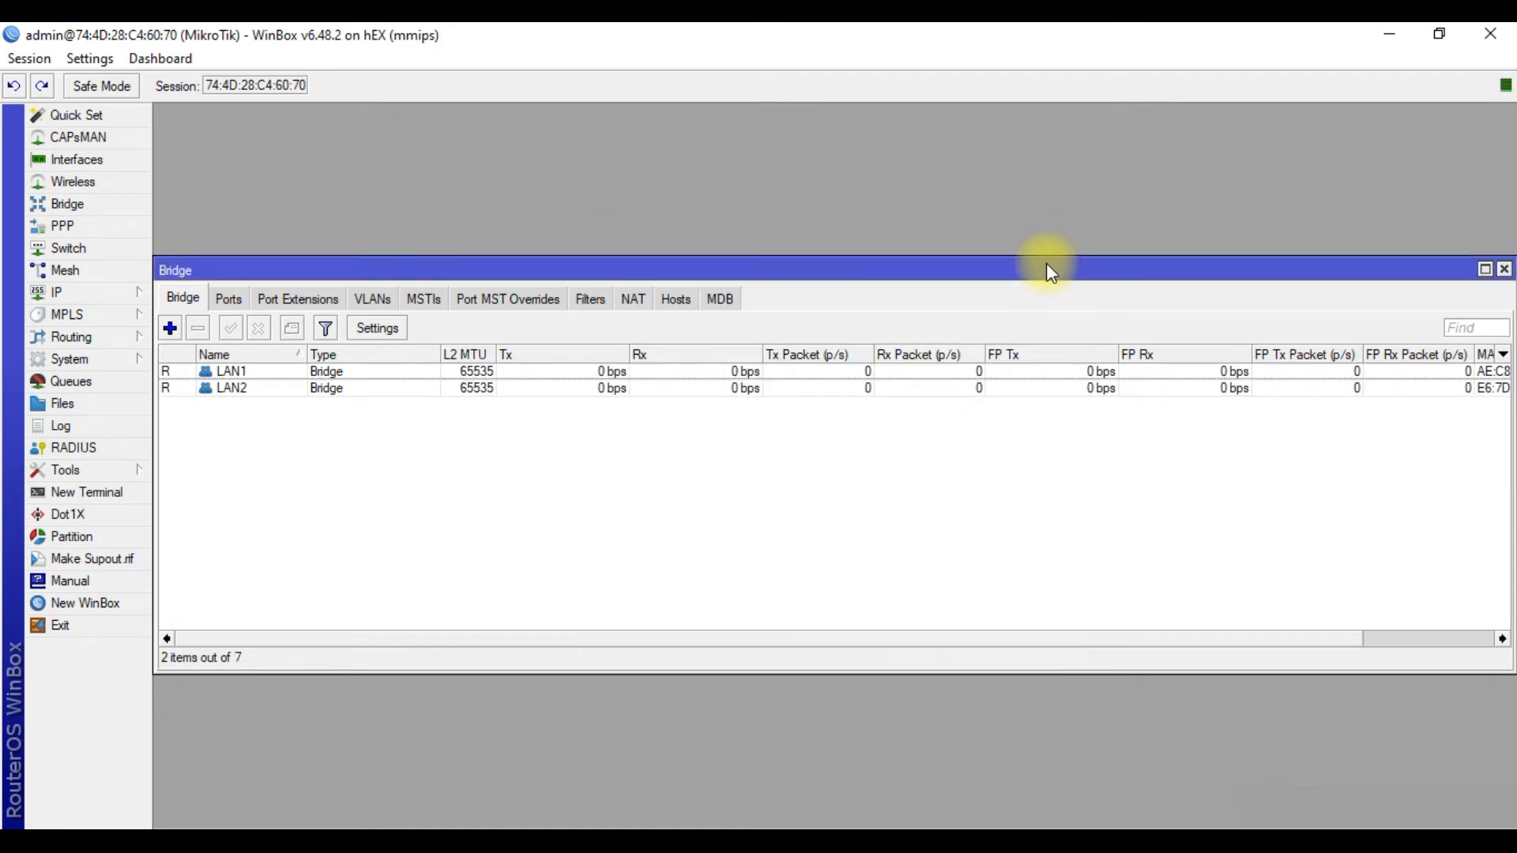
click(1504, 269)
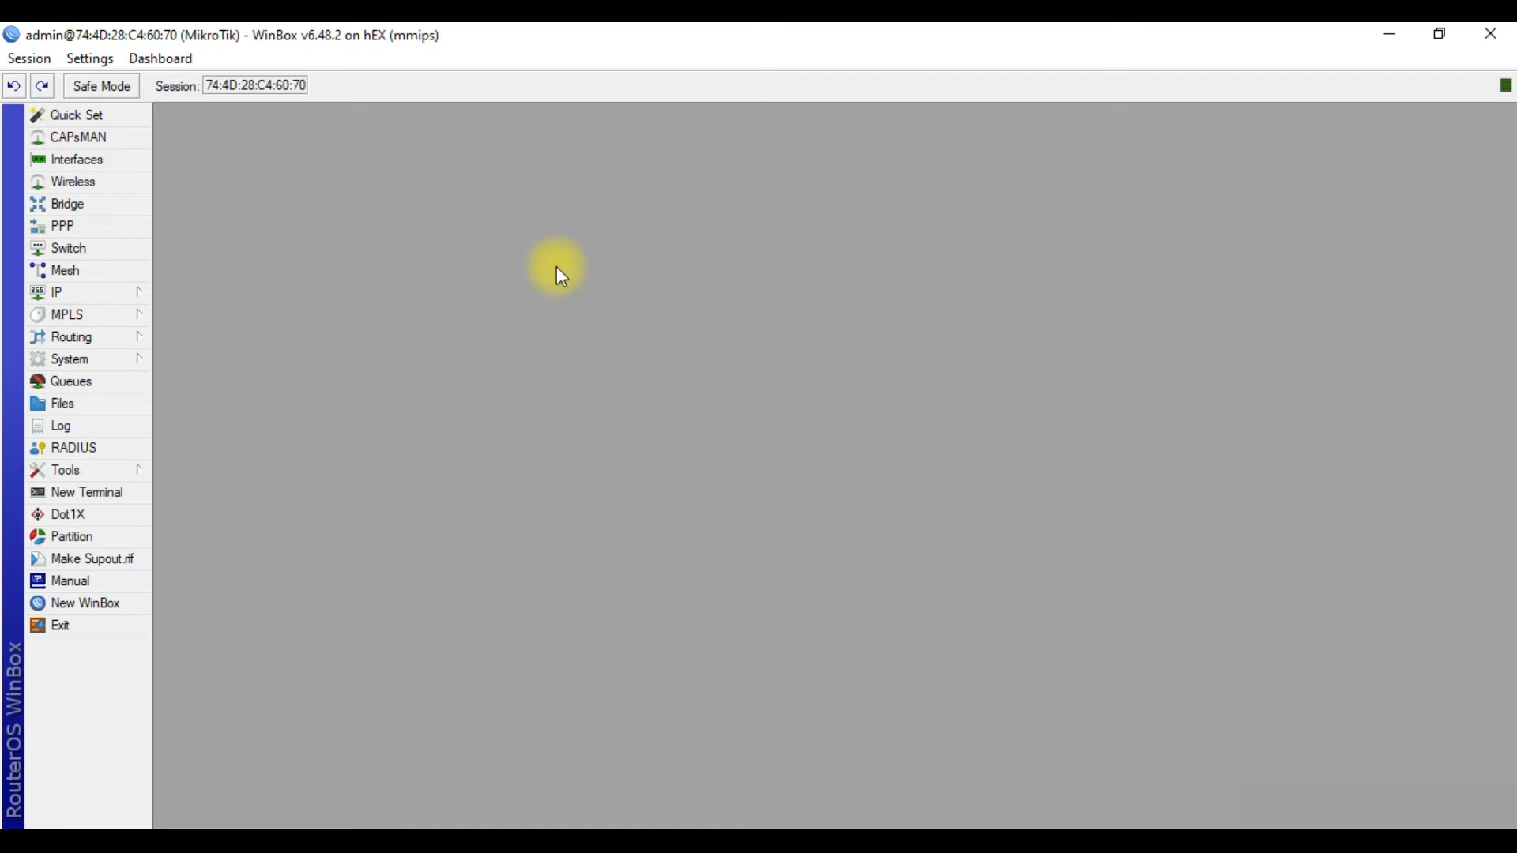
Add the IP address 172.30.201.1/24 on interface LAN2 and close the address list.
mouse_move(120, 294)
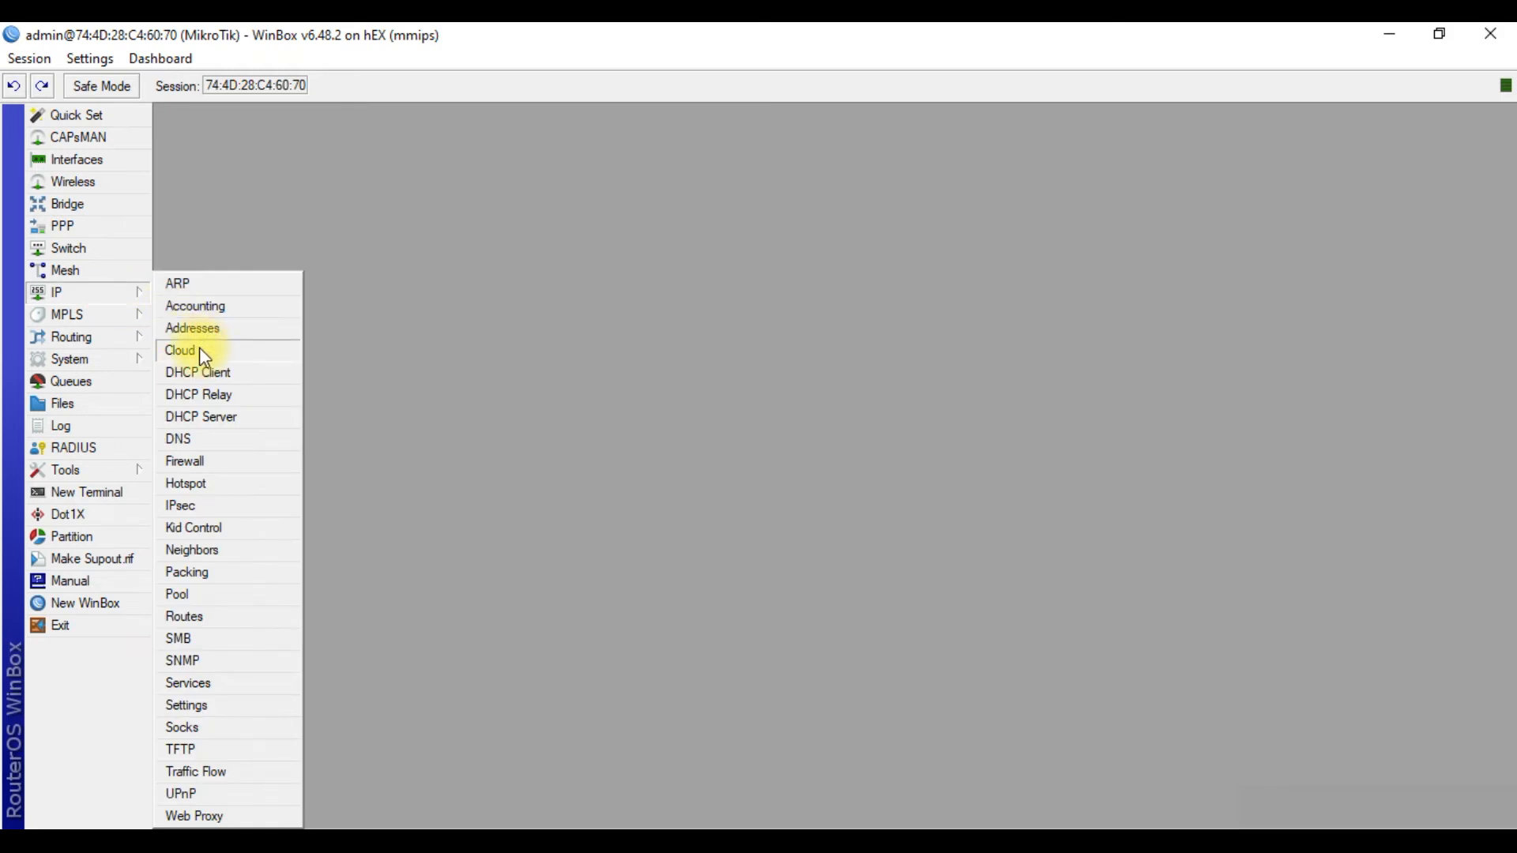
click(212, 327)
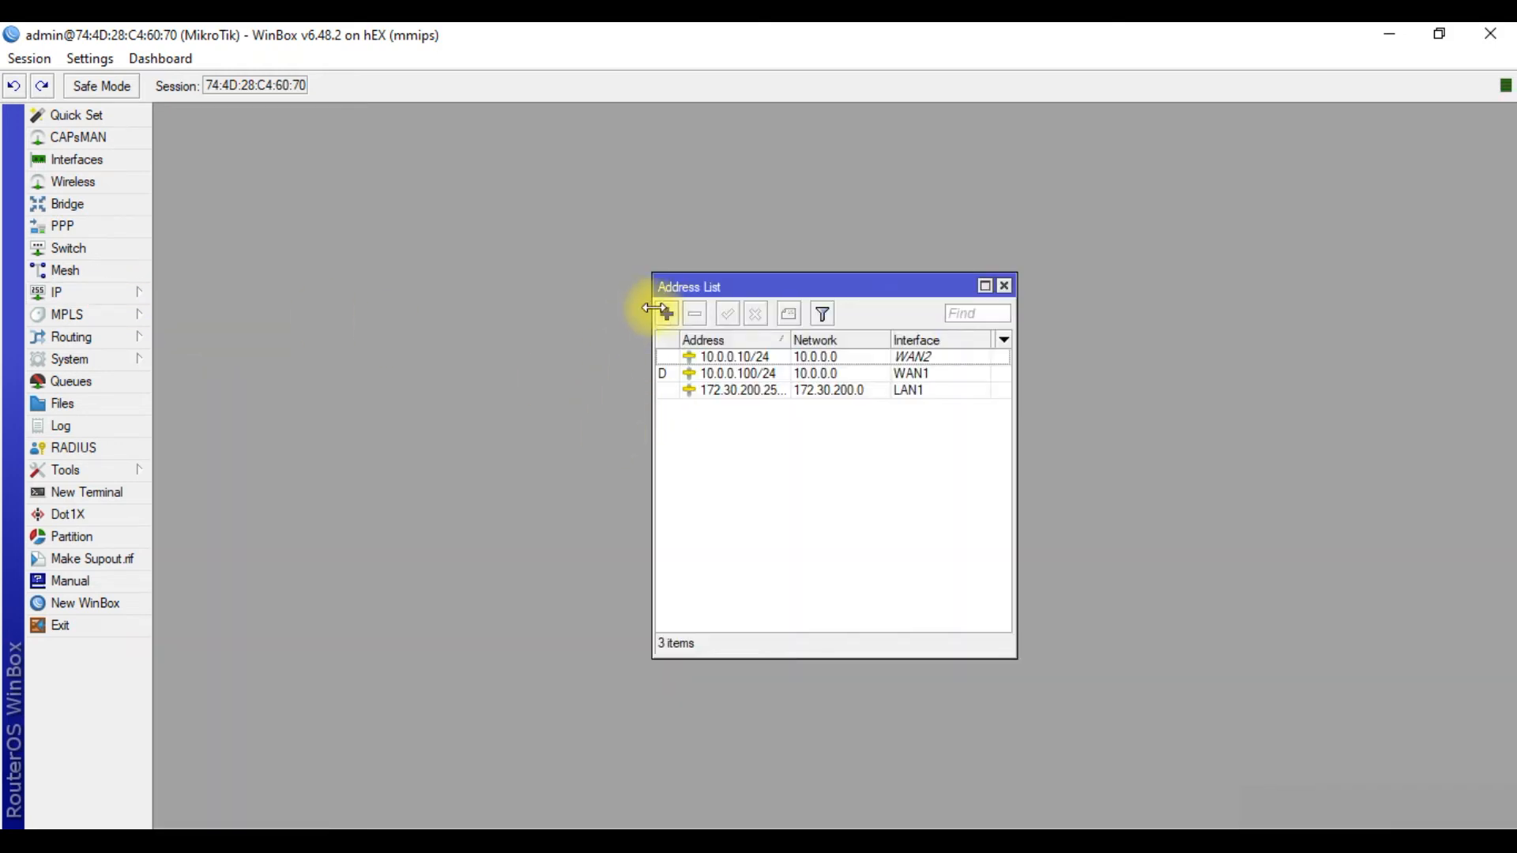
click(666, 313)
text(172.30)
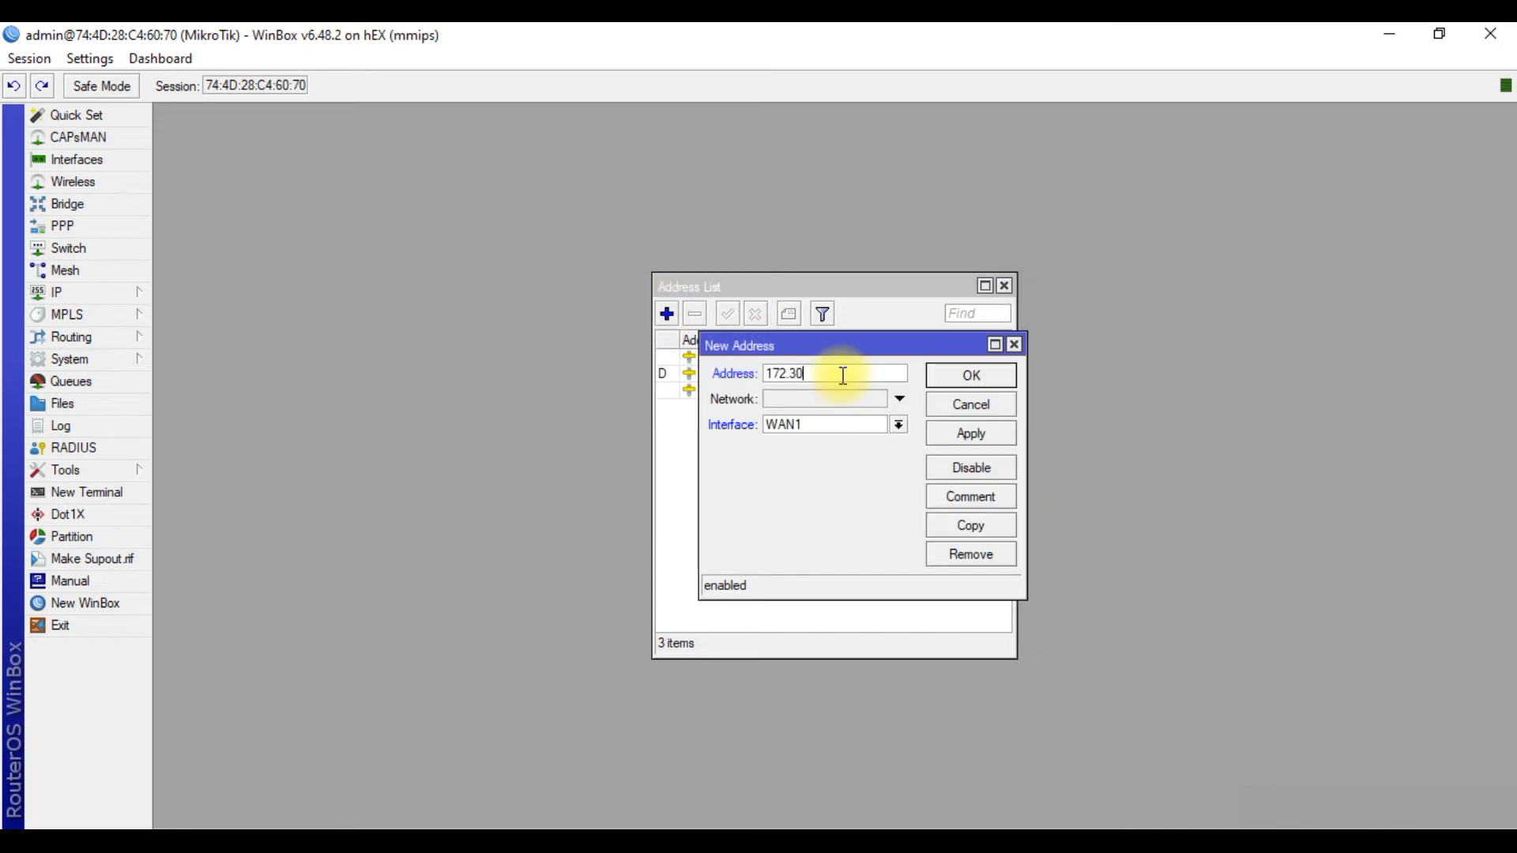
text(.201.1/24)
click(899, 426)
click(850, 452)
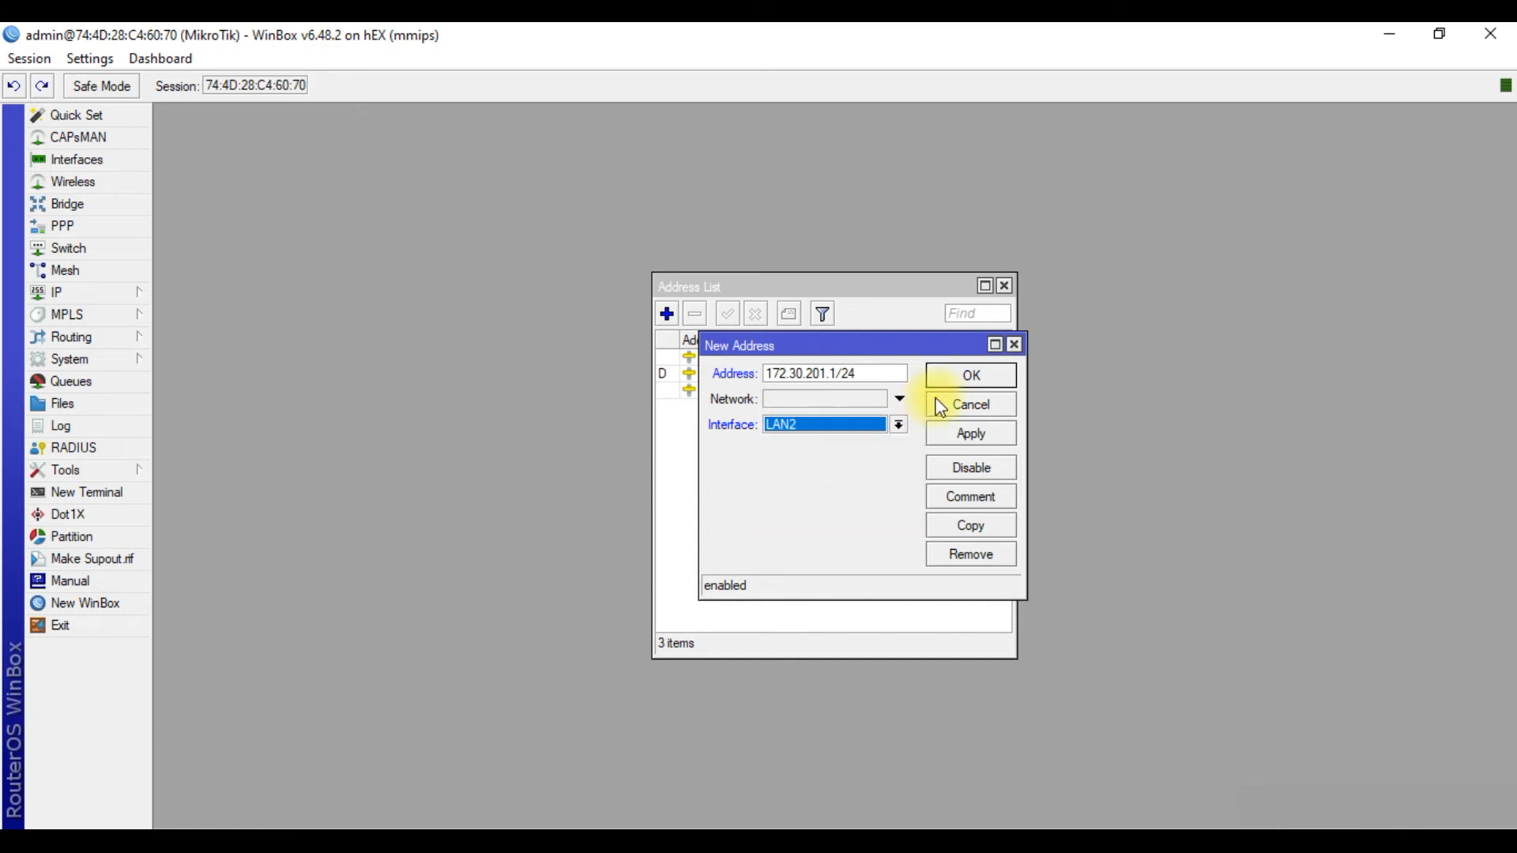
click(961, 377)
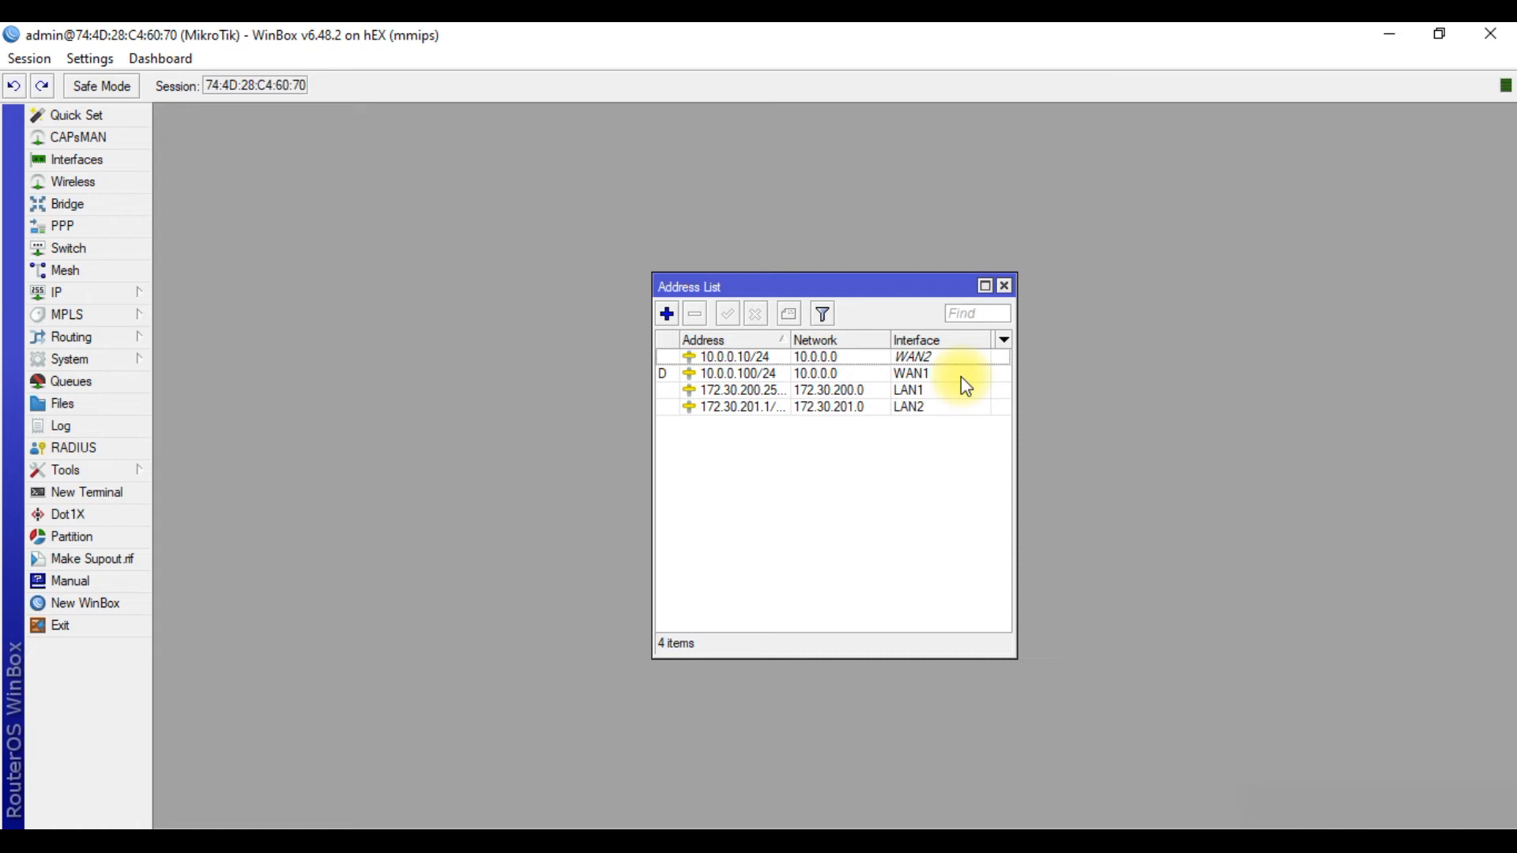
click(1004, 284)
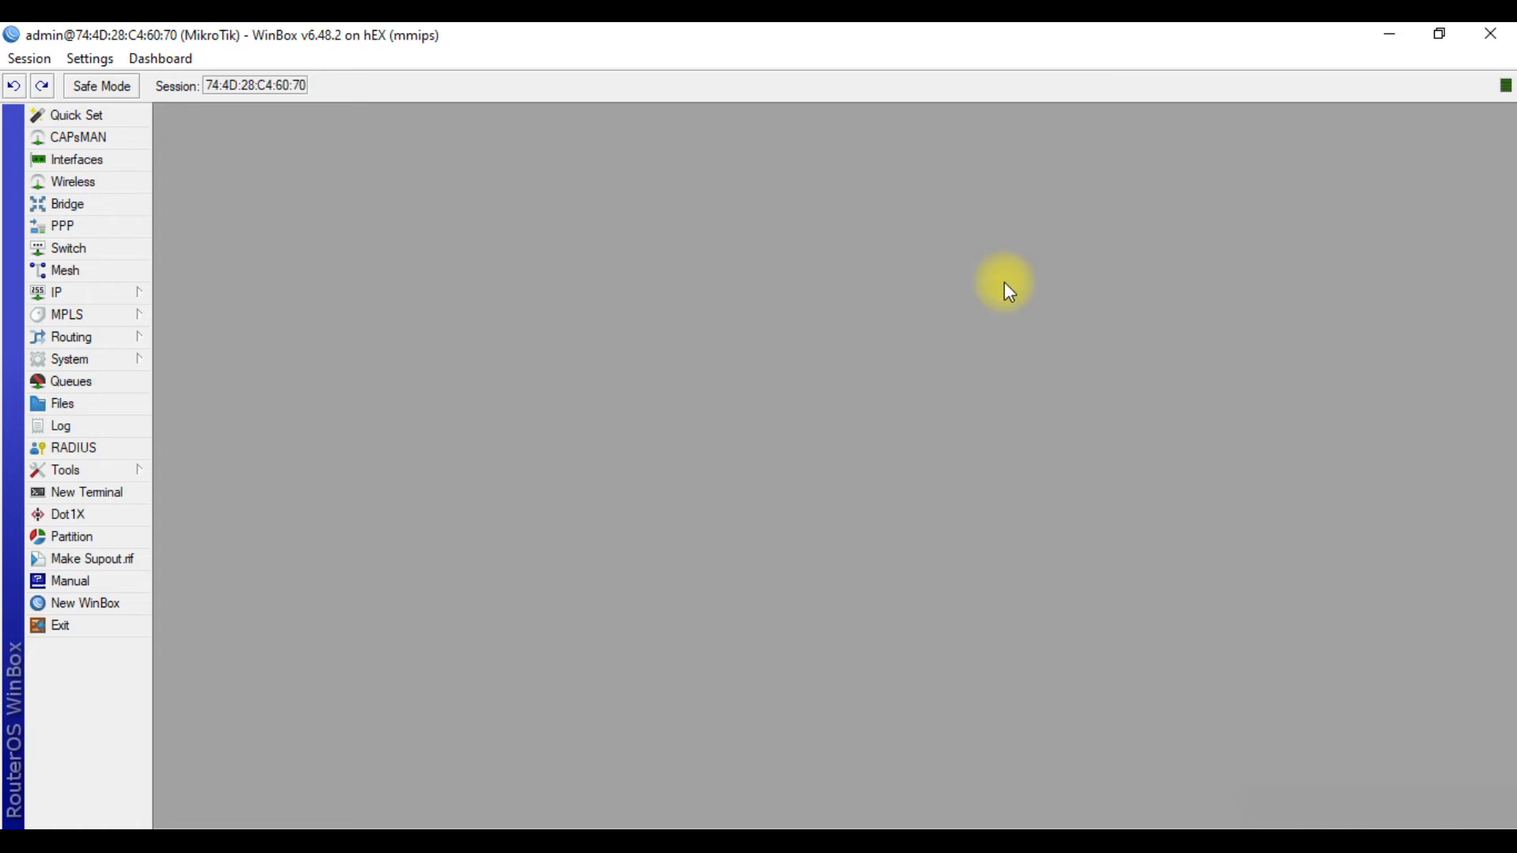
Review the LAN1 and LAN2 entries in the bridge list and close it.
click(122, 202)
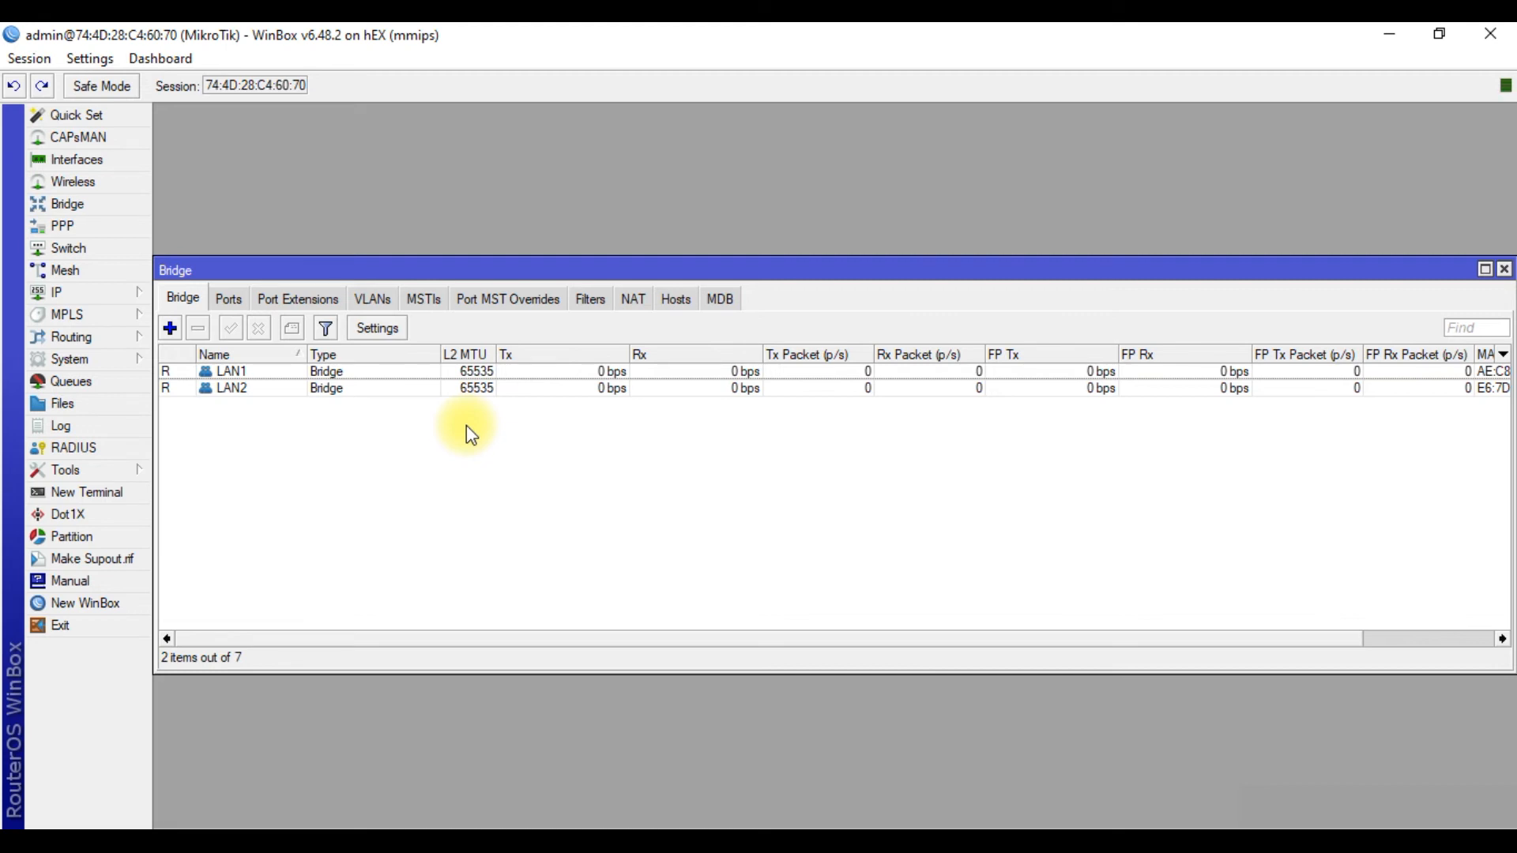
click(461, 373)
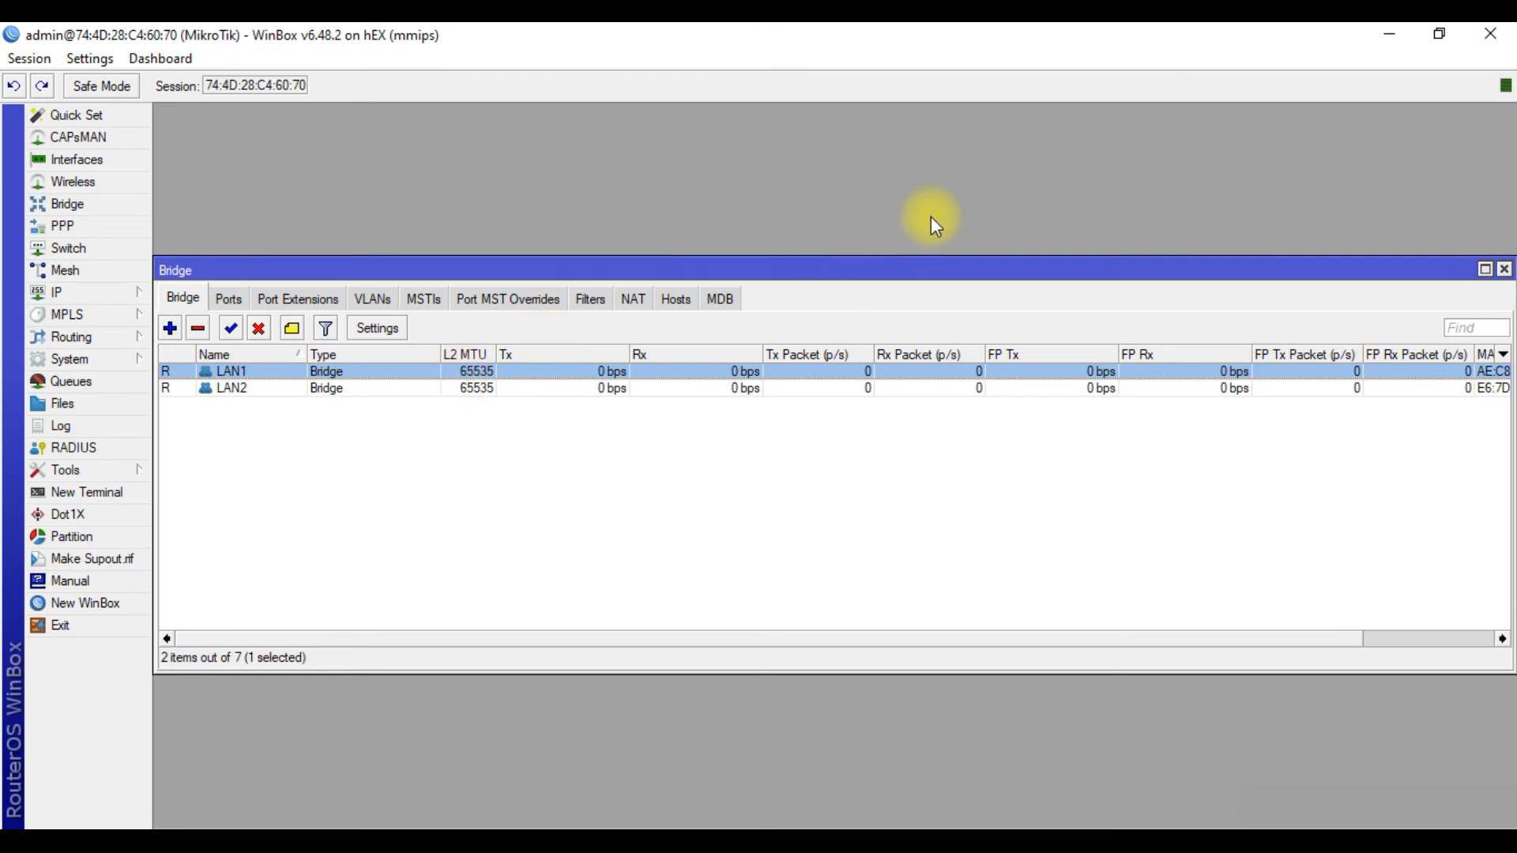
click(1503, 271)
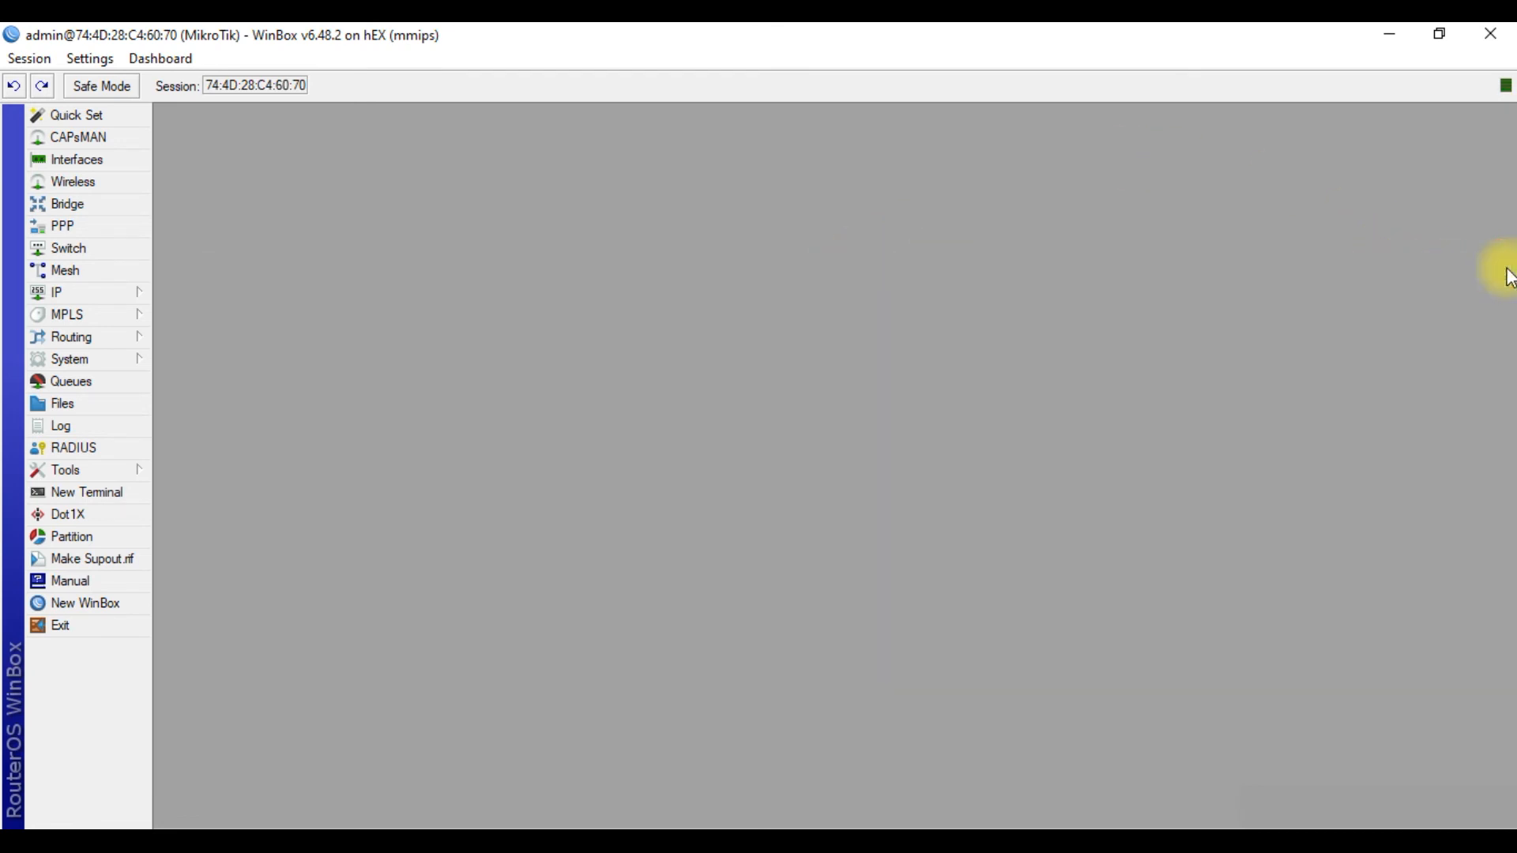
Add the IP address 172.30.202.1/24 on interface ether5 and close the address list.
click(101, 302)
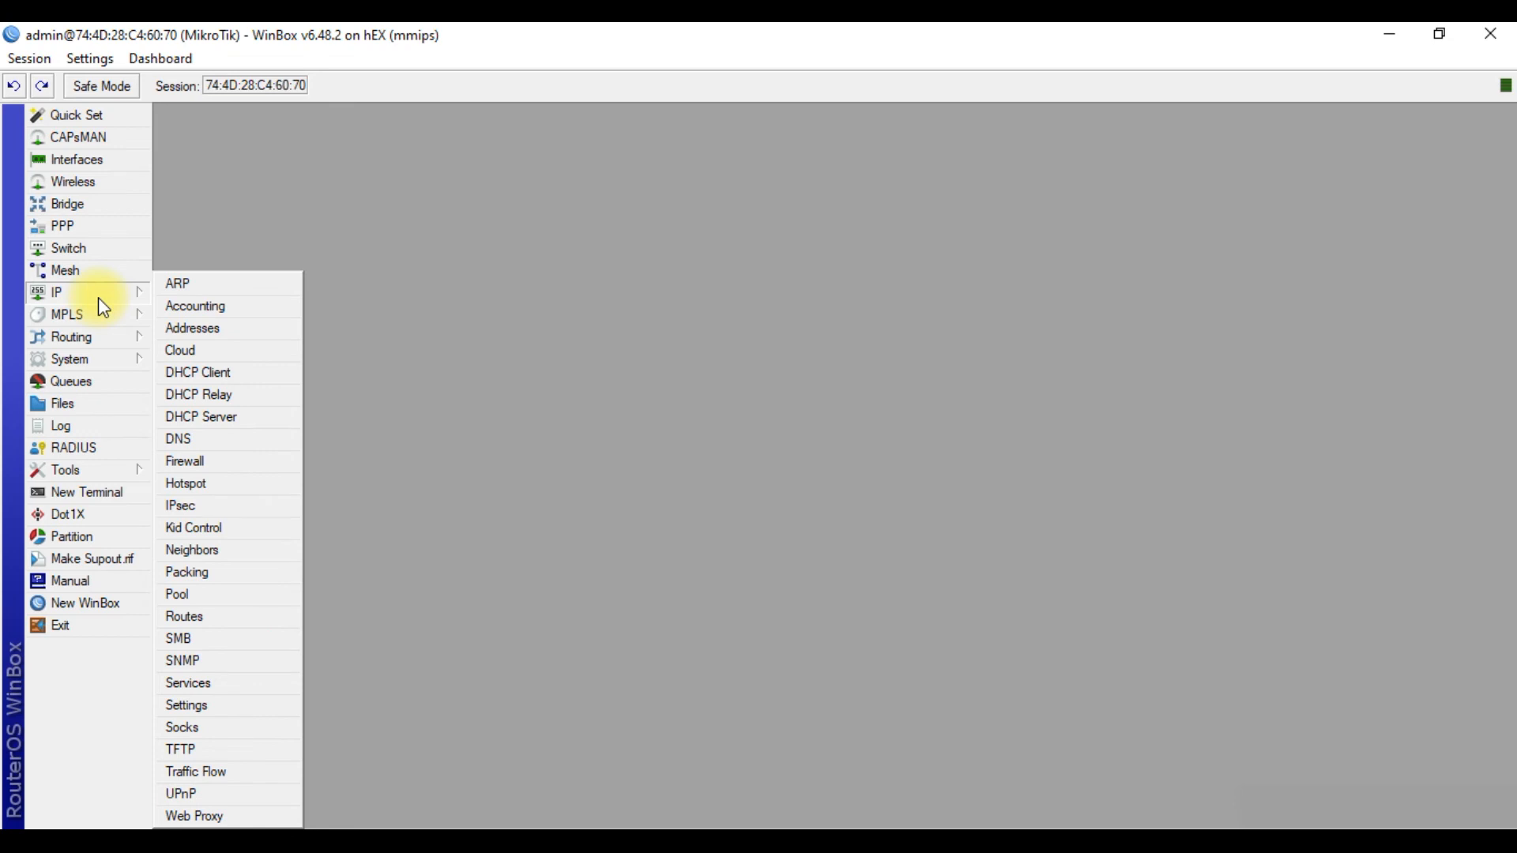
click(179, 326)
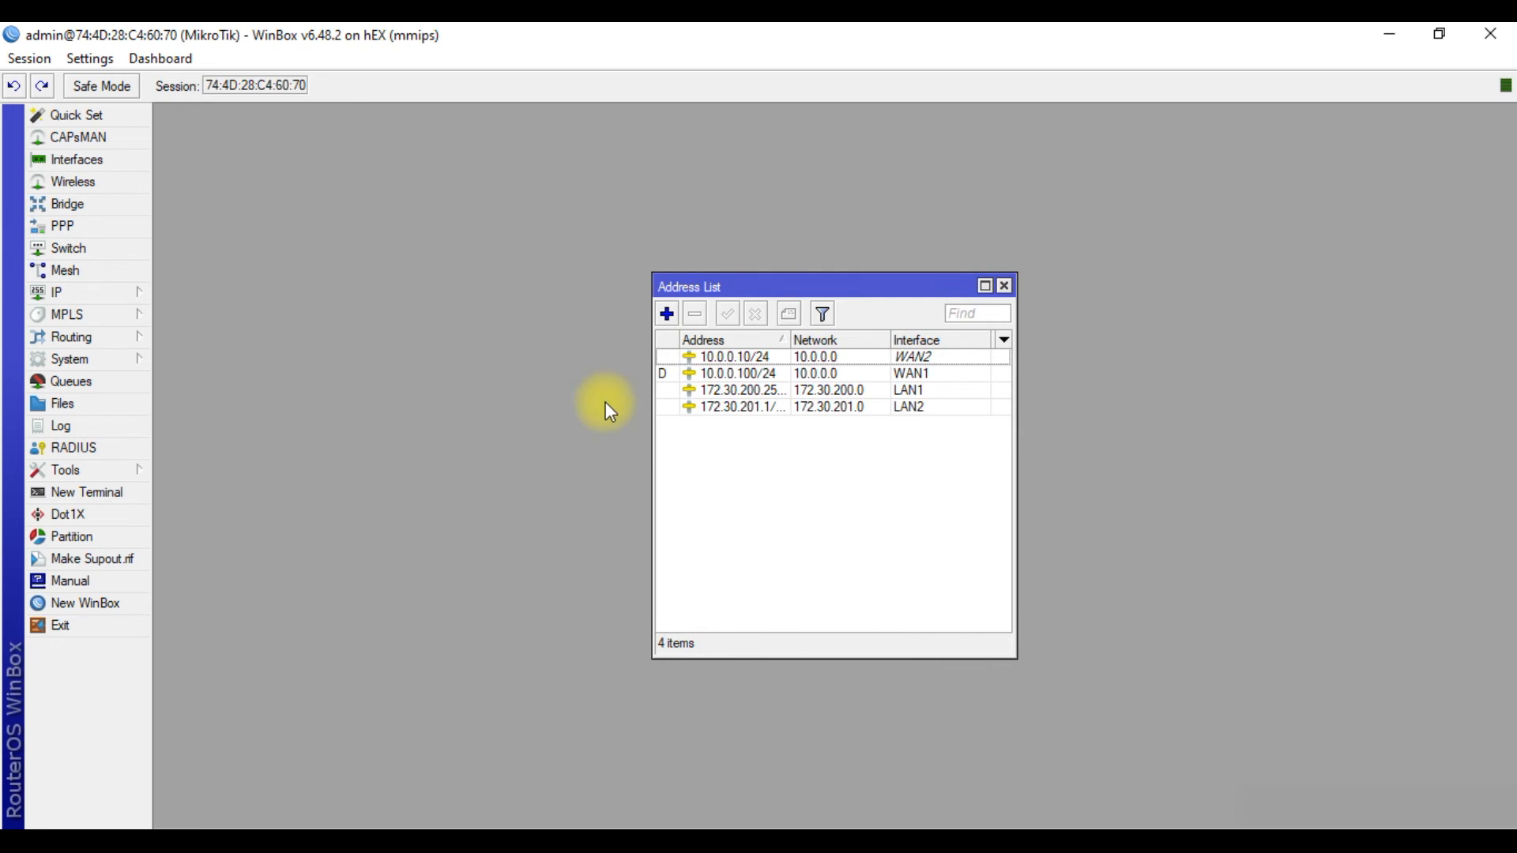
click(668, 315)
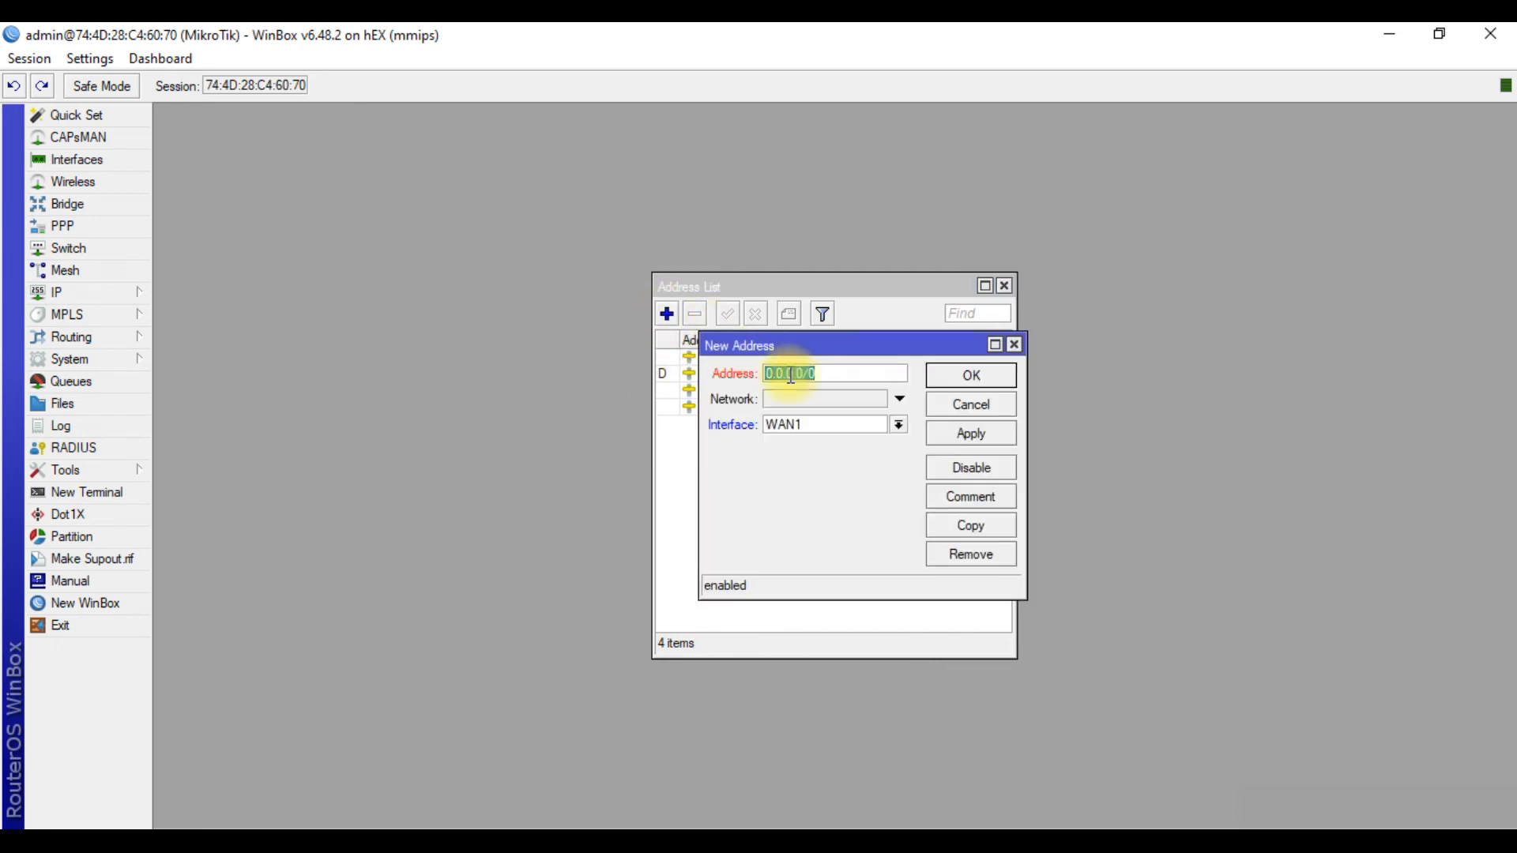
text(172)
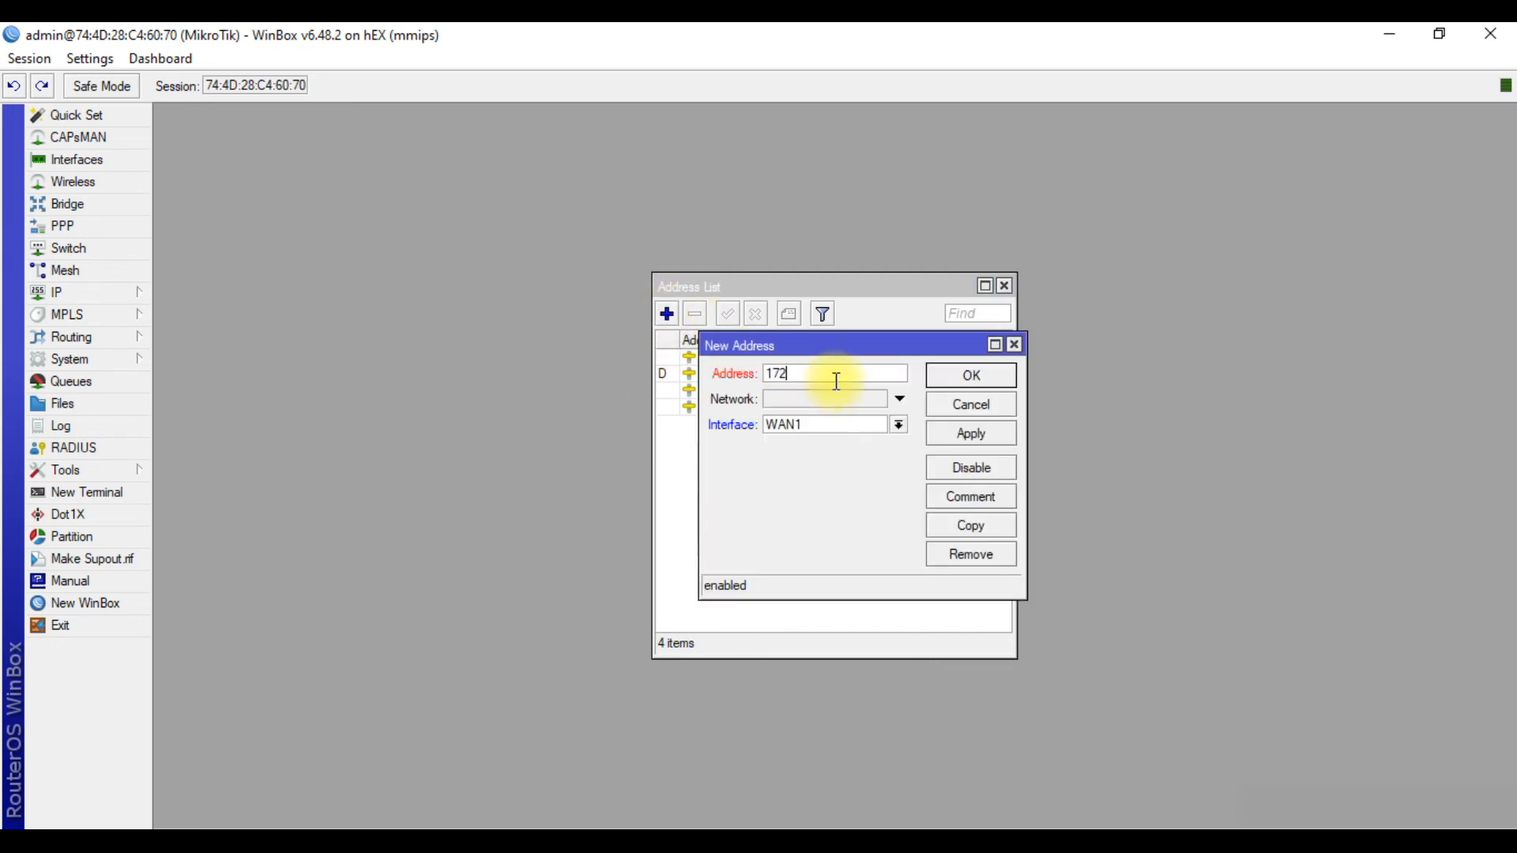
text(.30.202.1/24)
click(901, 431)
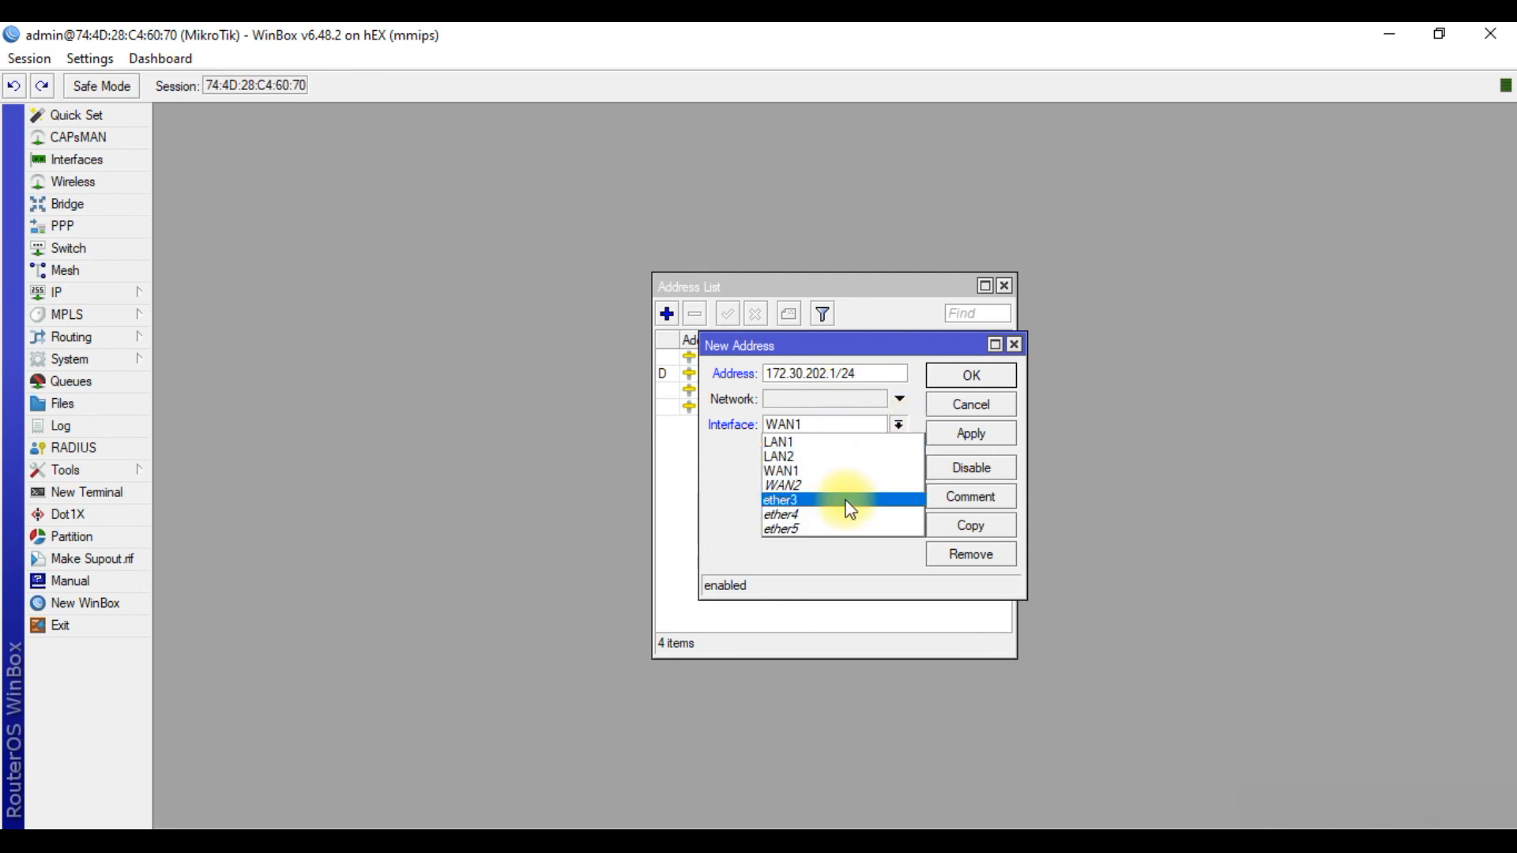
click(825, 531)
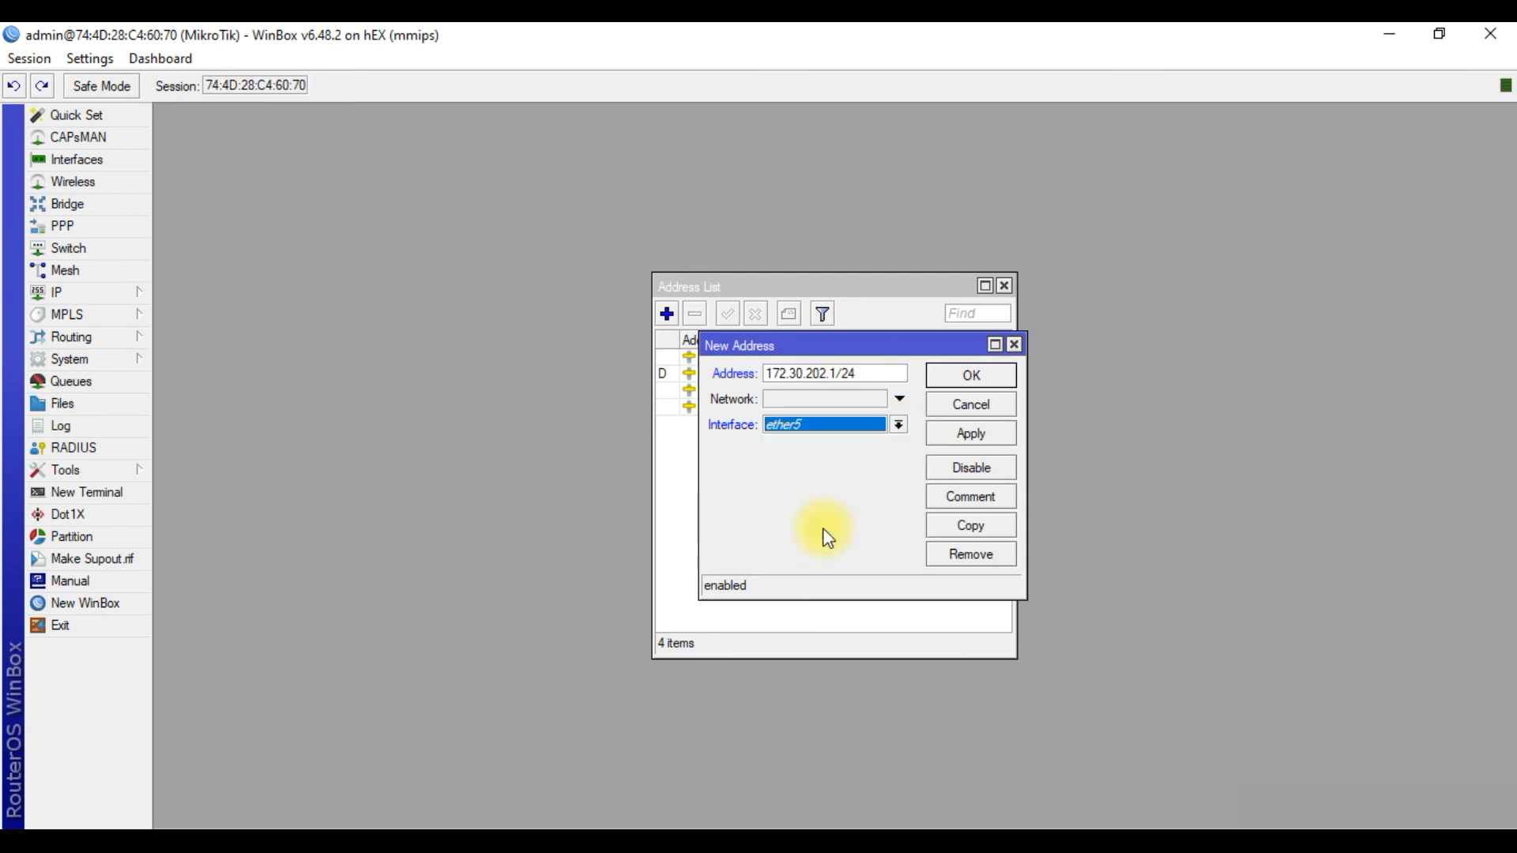
click(966, 377)
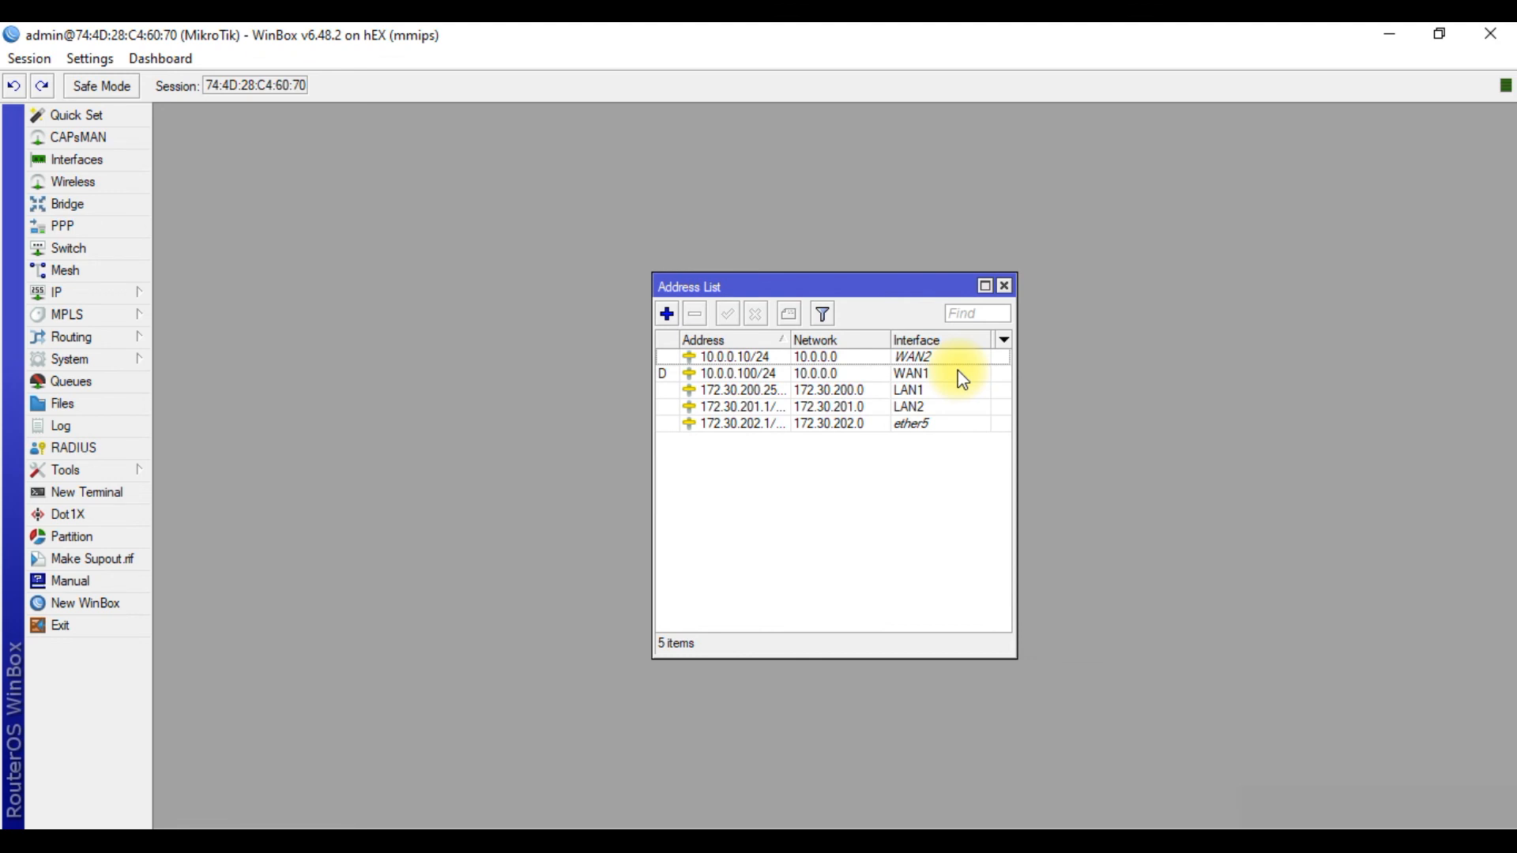
click(778, 426)
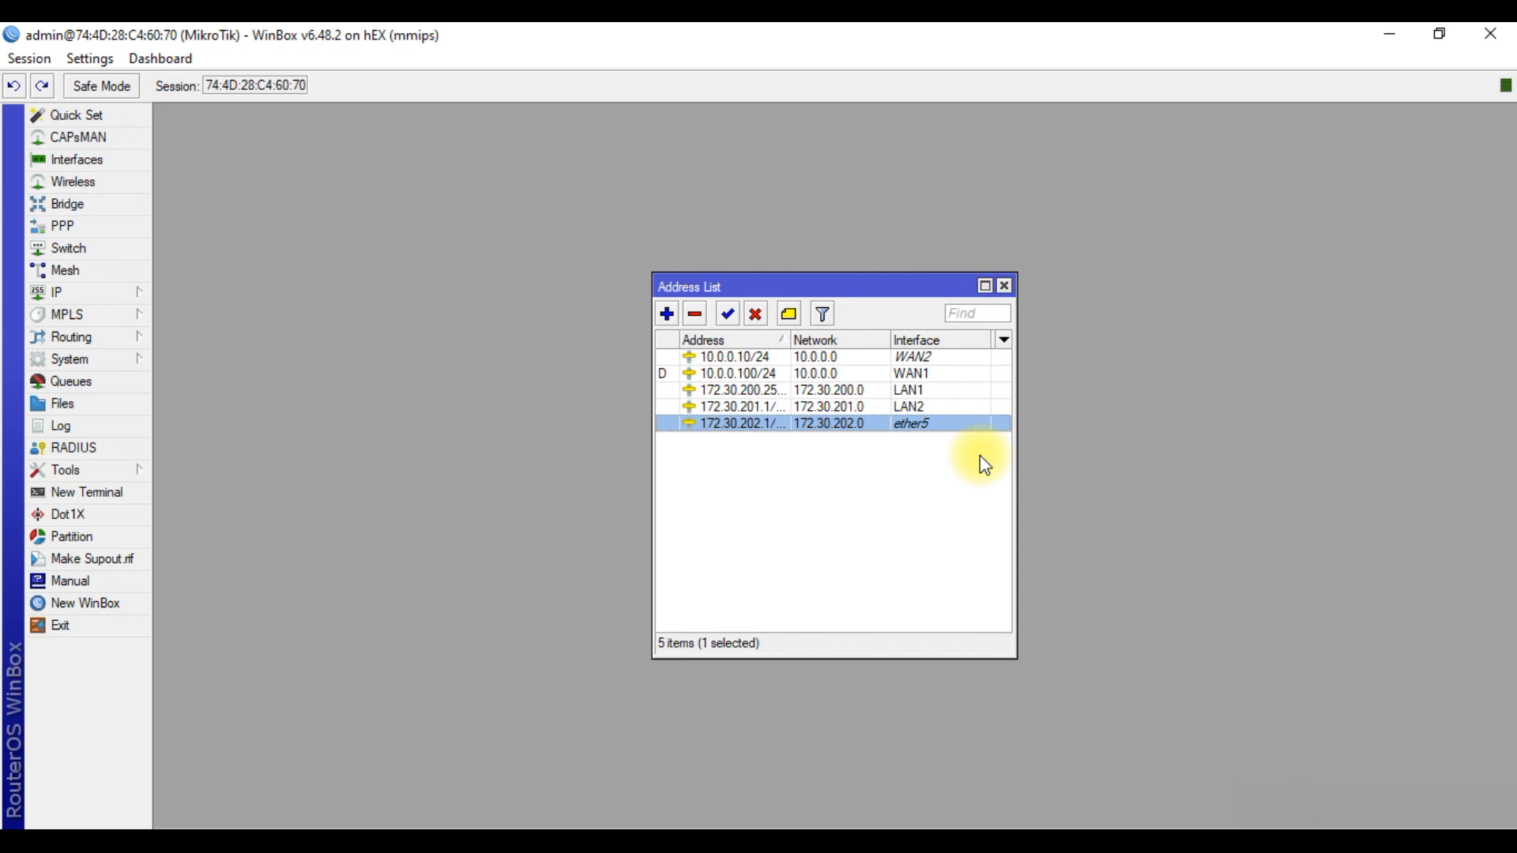
click(1005, 287)
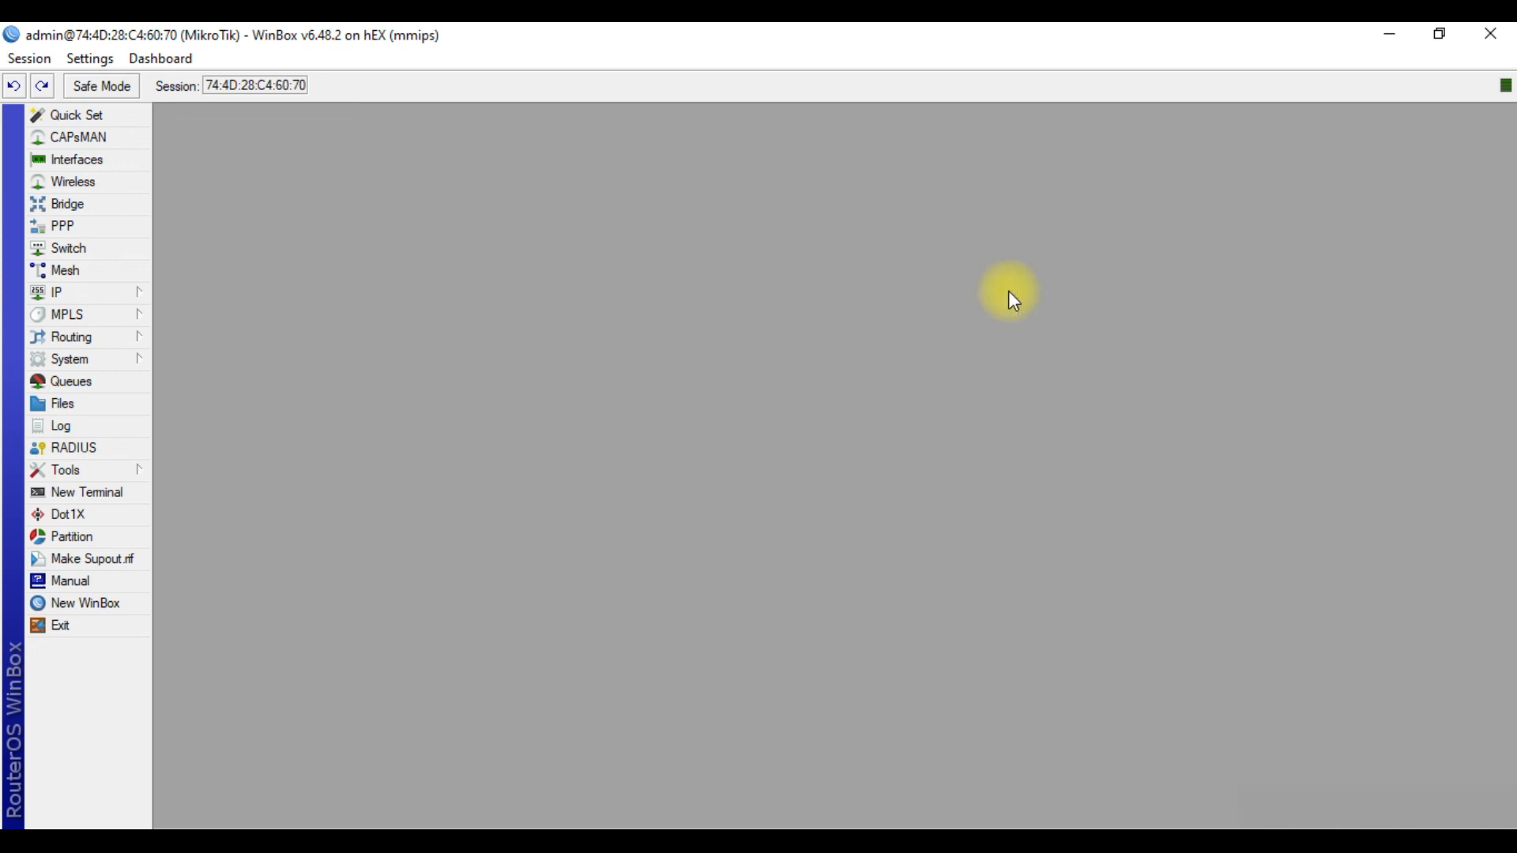
Open the bridge list and select the LAN1 bridge.
click(92, 206)
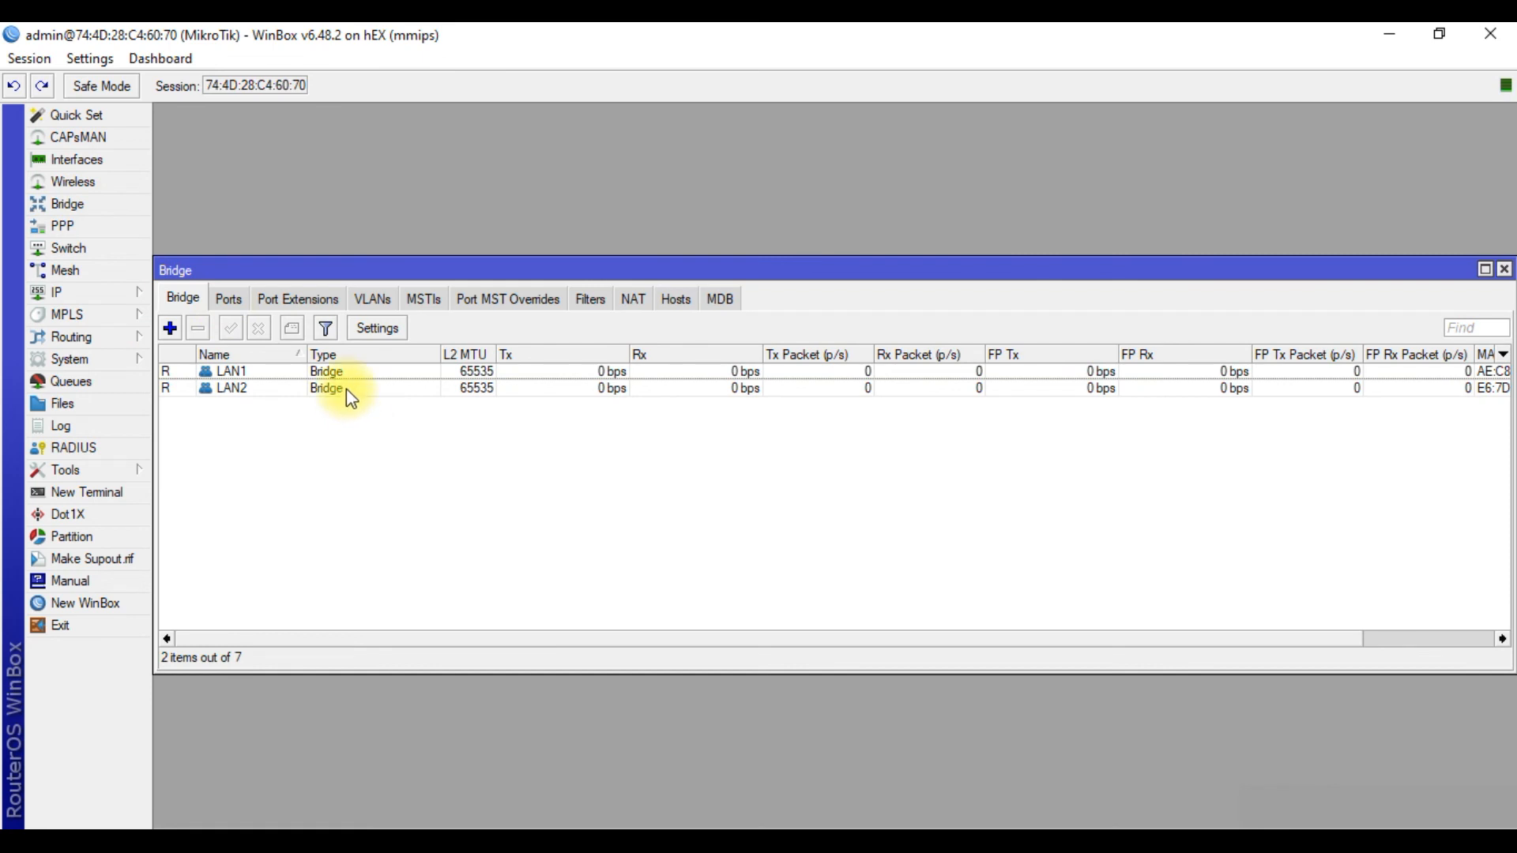
click(361, 372)
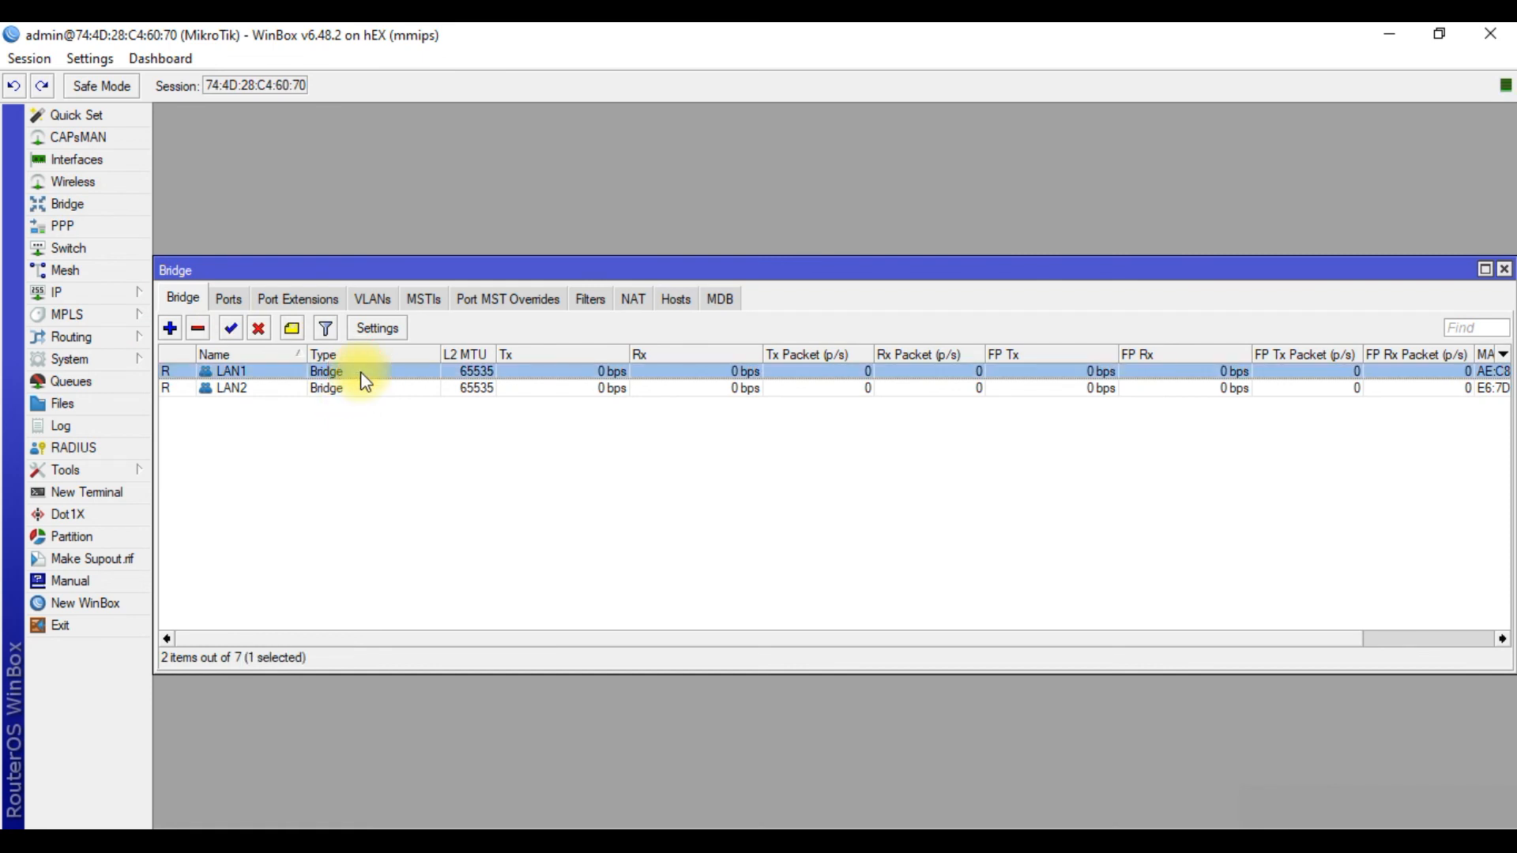